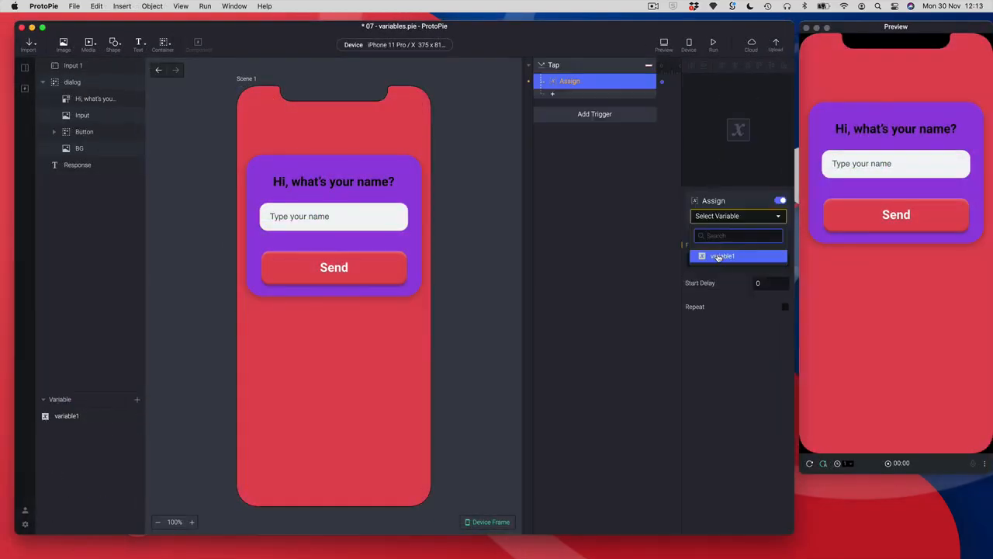
Choose variable1 for the Assign response and test the preview's name form by entering and sending a name.
{"action": "left_click", "coordinate": [722, 256]}
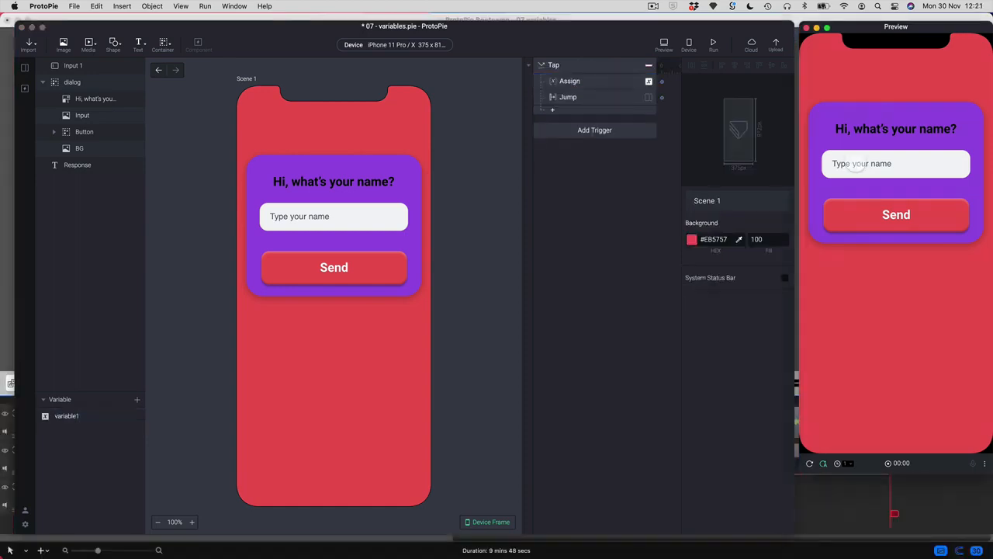
{"action": "left_click", "coordinate": [856, 164]}
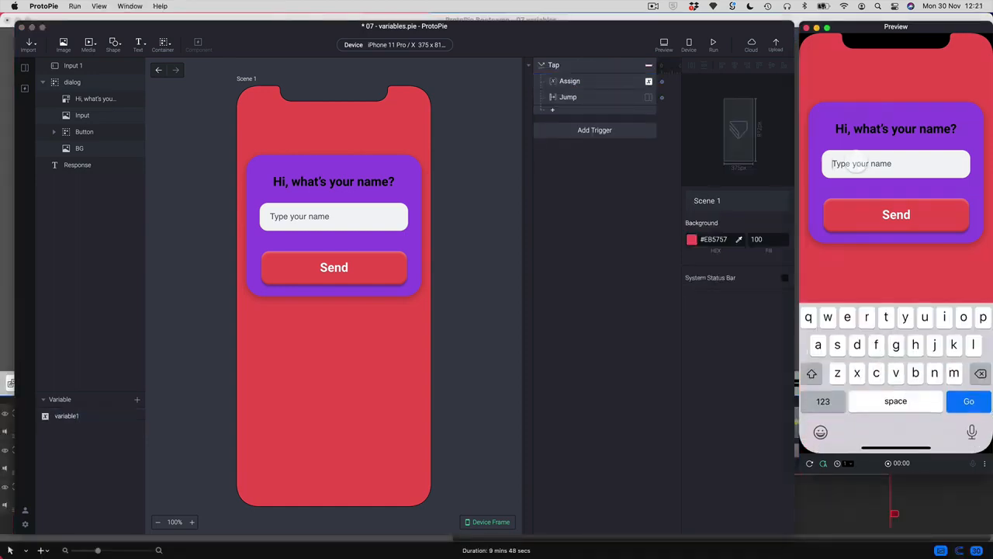
{"action": "type", "text": "Darren"}
{"action": "left_click", "coordinate": [893, 219]}
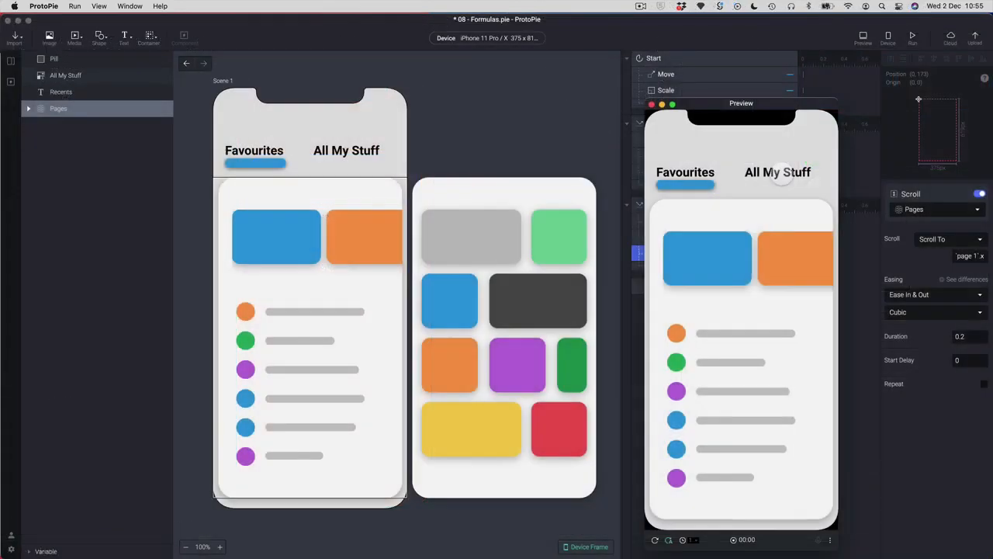
Test the All My Stuff tab in the Formulas preview, and complete the search text "orange" in the Detecting Stuff preview.
{"action": "left_click", "coordinate": [782, 176]}
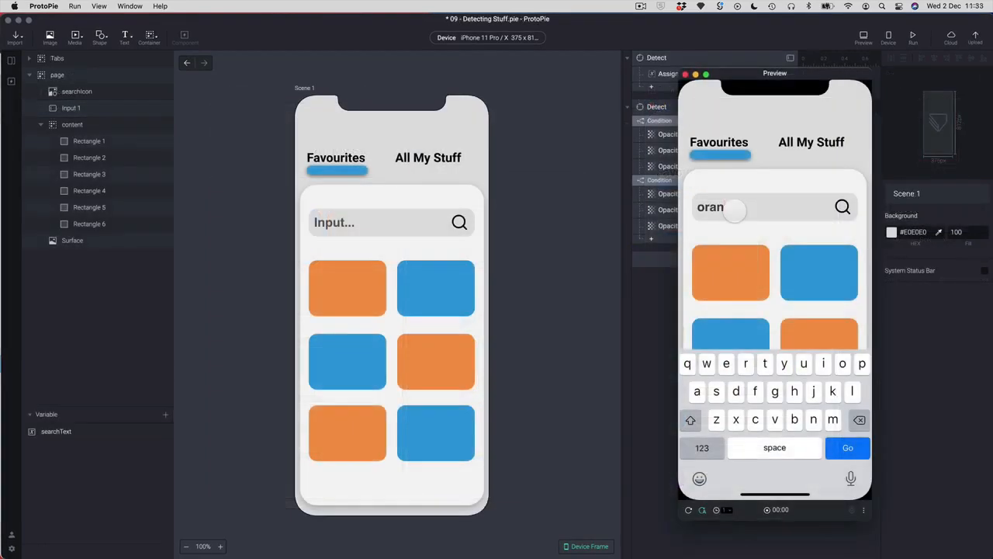
{"action": "type", "text": "g"}
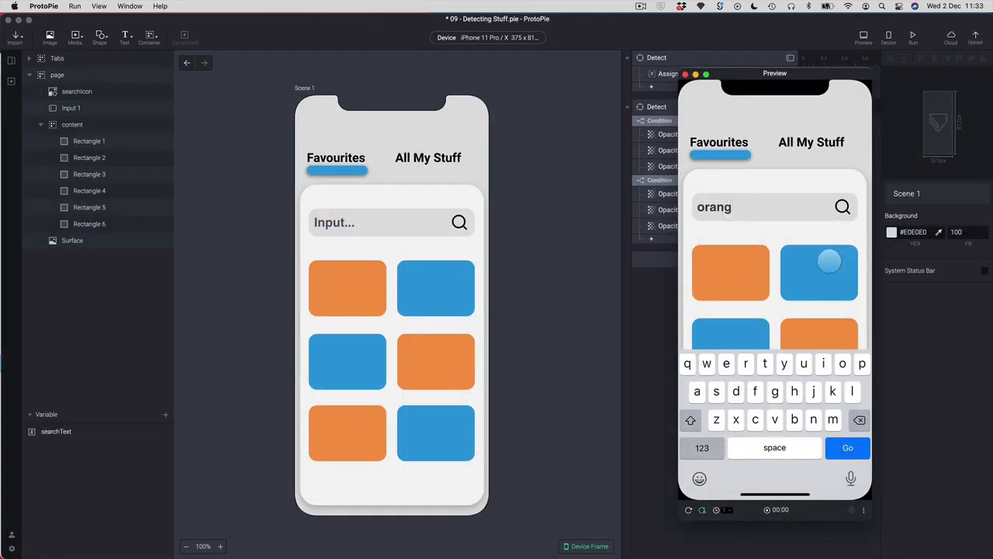
{"action": "type", "text": "e"}
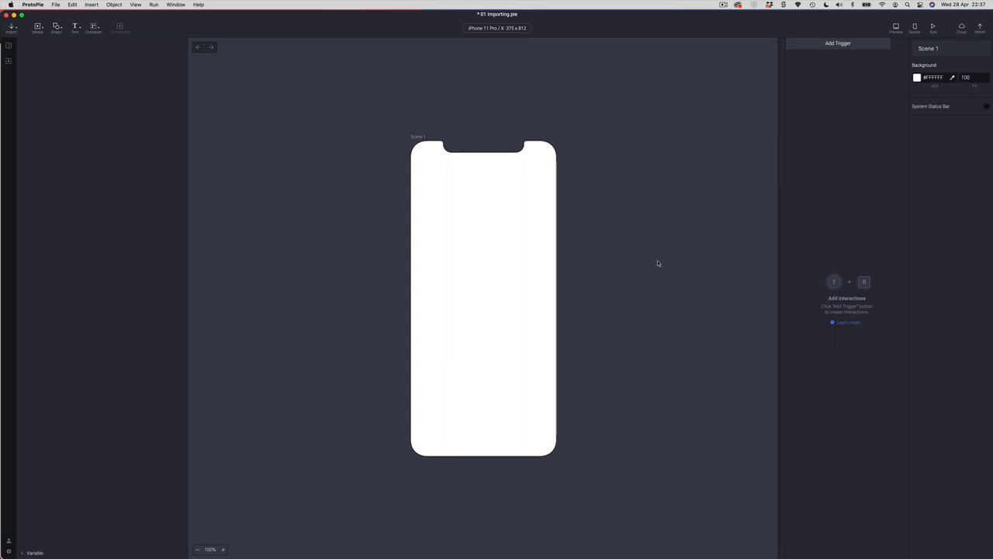
{"action": "left_click", "coordinate": [14, 28]}
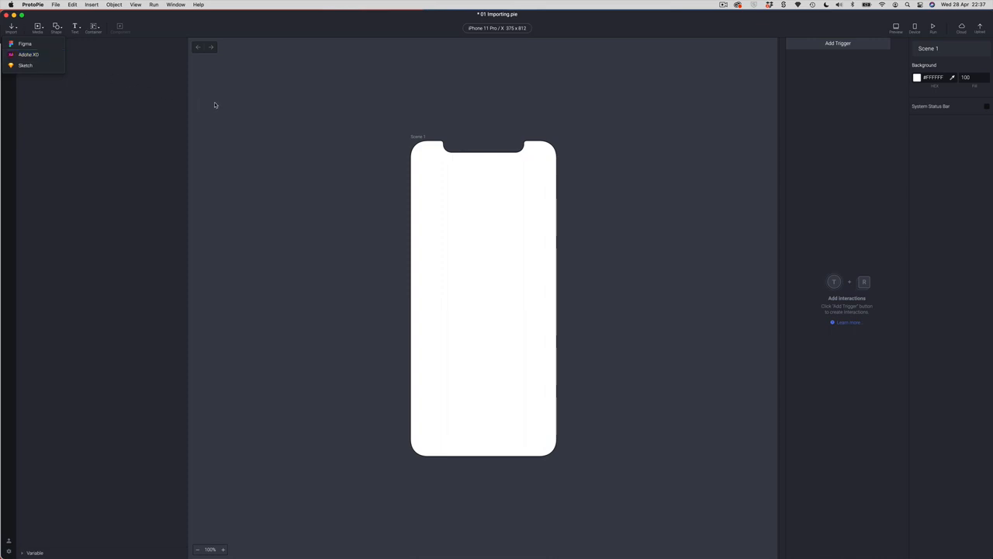
{"action": "left_click", "coordinate": [251, 111]}
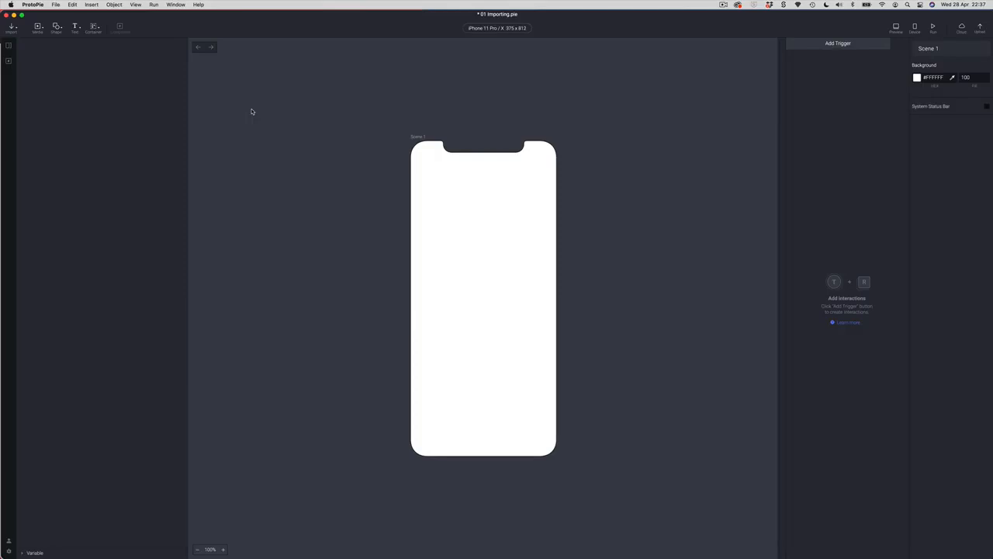
Switch to Figma and launch the ProtoPie plugin, placing its window on the empty canvas beside the Assets 1 frame.
{"action": "key", "text": "cmd+Tab"}
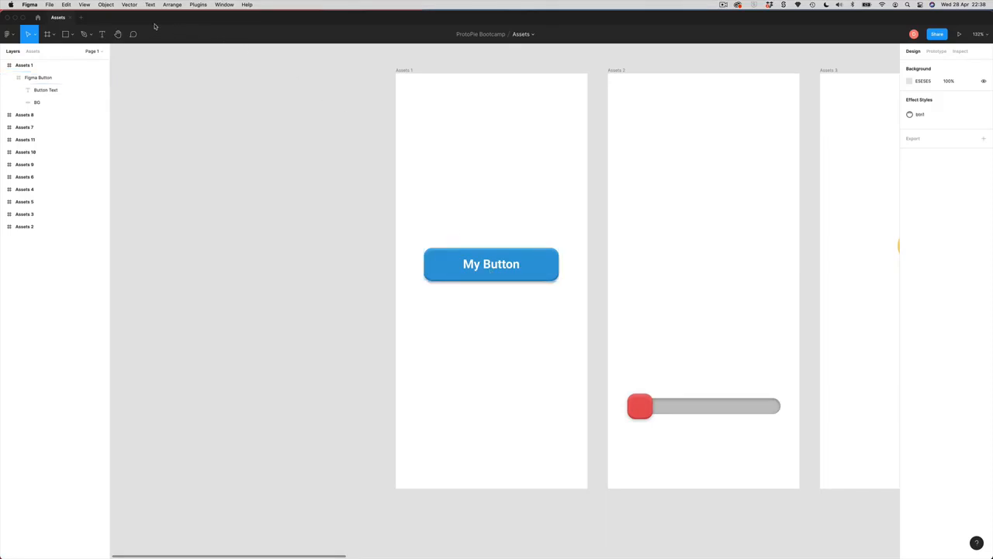
{"action": "left_click", "coordinate": [7, 35]}
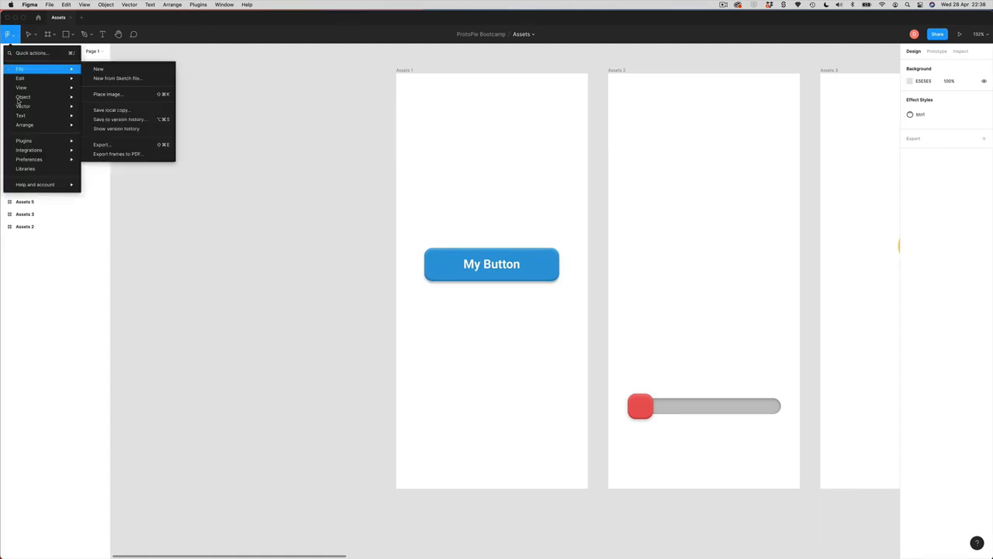
{"action": "mouse_move", "coordinate": [33, 143]}
{"action": "mouse_move", "coordinate": [131, 181]}
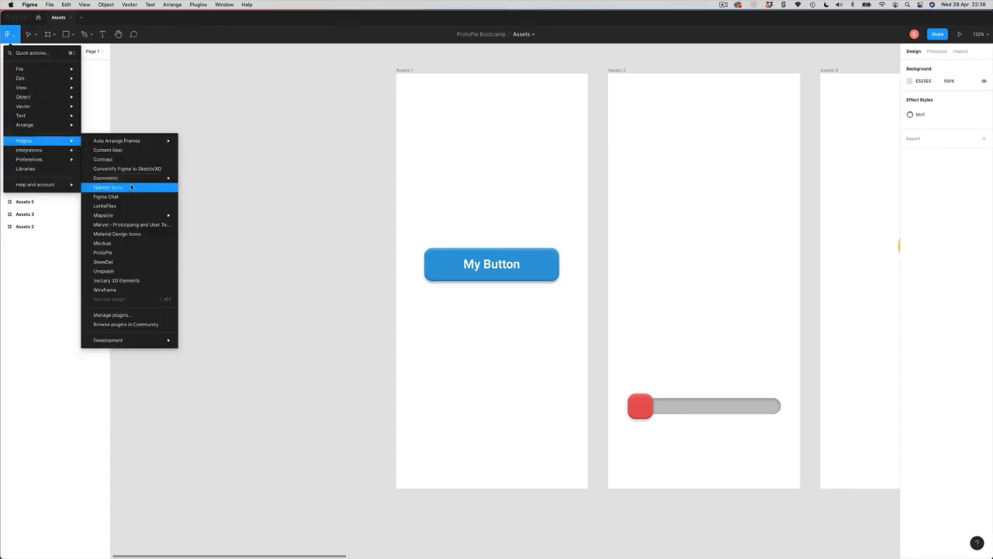
{"action": "left_click", "coordinate": [122, 252]}
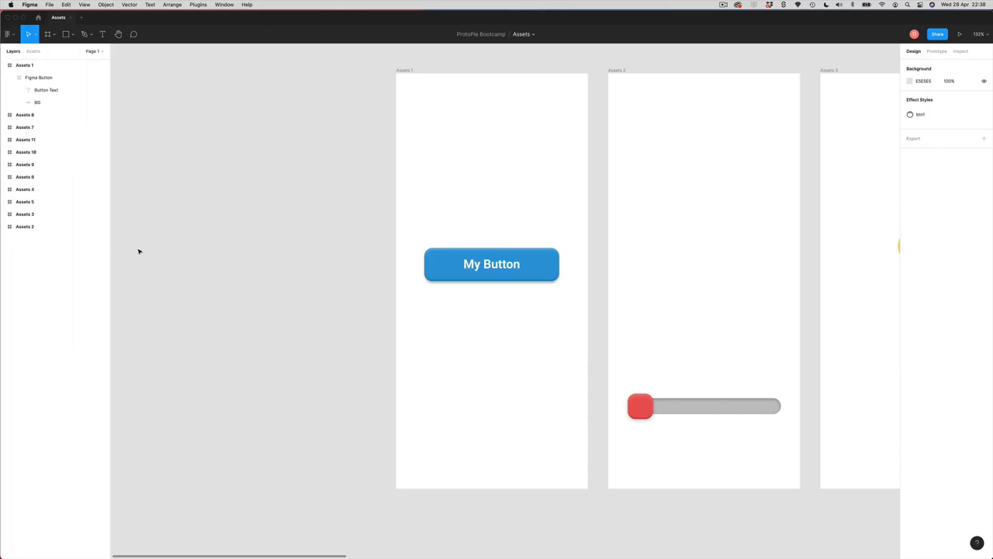
{"action": "left_click_drag", "start_coordinate": [221, 97], "coordinate": [233, 104]}
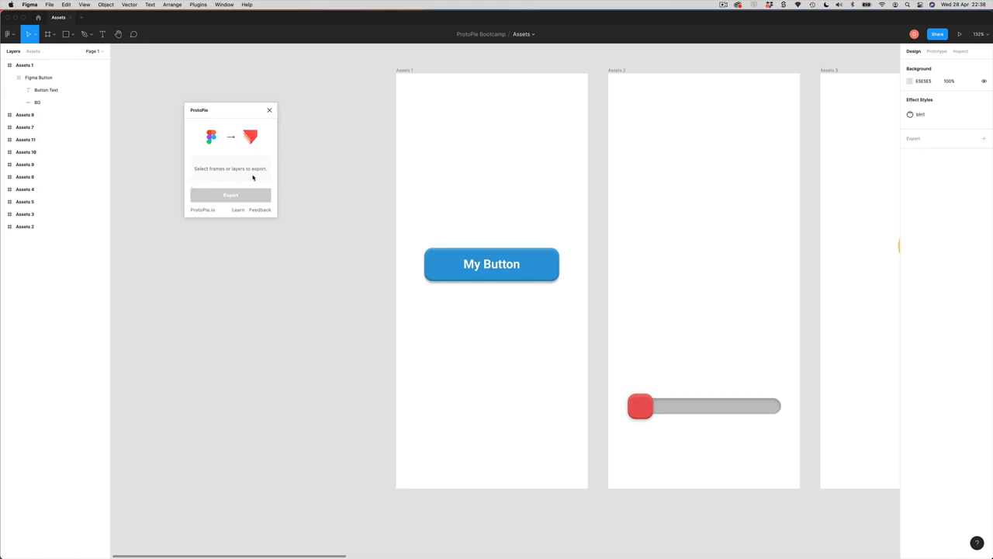
Export the Figma Button frame from Assets 1 to ProtoPie and expand the imported layer there.
{"action": "left_click", "coordinate": [455, 279]}
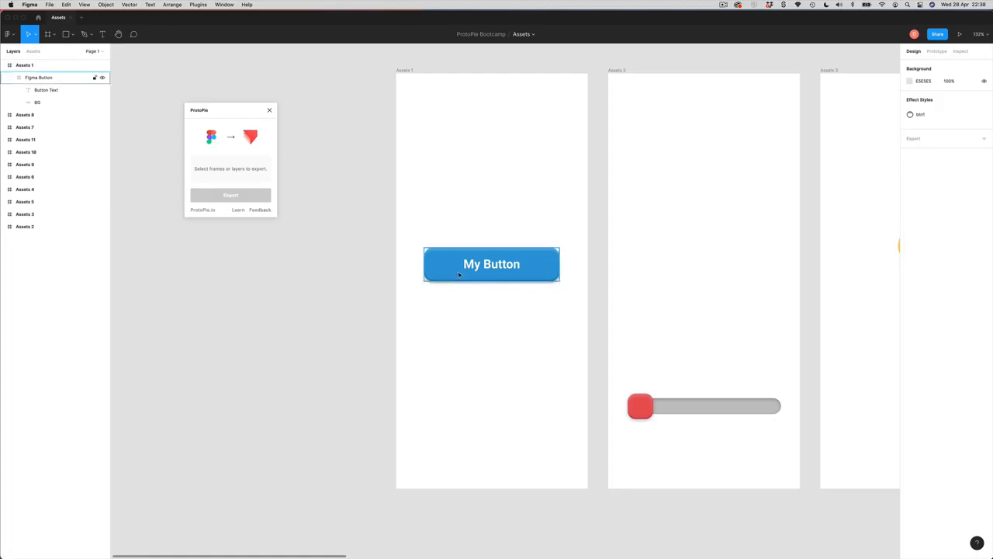
{"action": "left_click", "coordinate": [448, 268]}
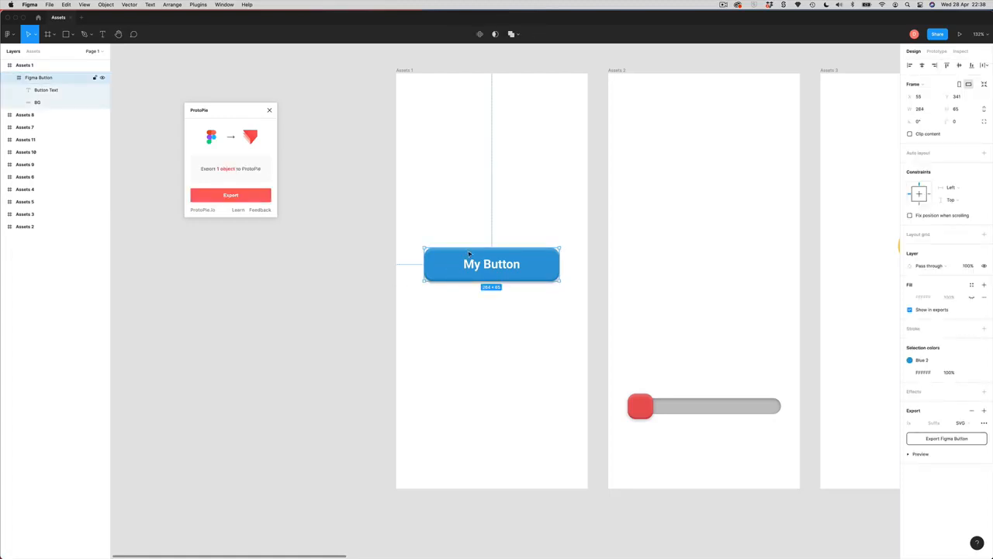
{"action": "left_click", "coordinate": [230, 197]}
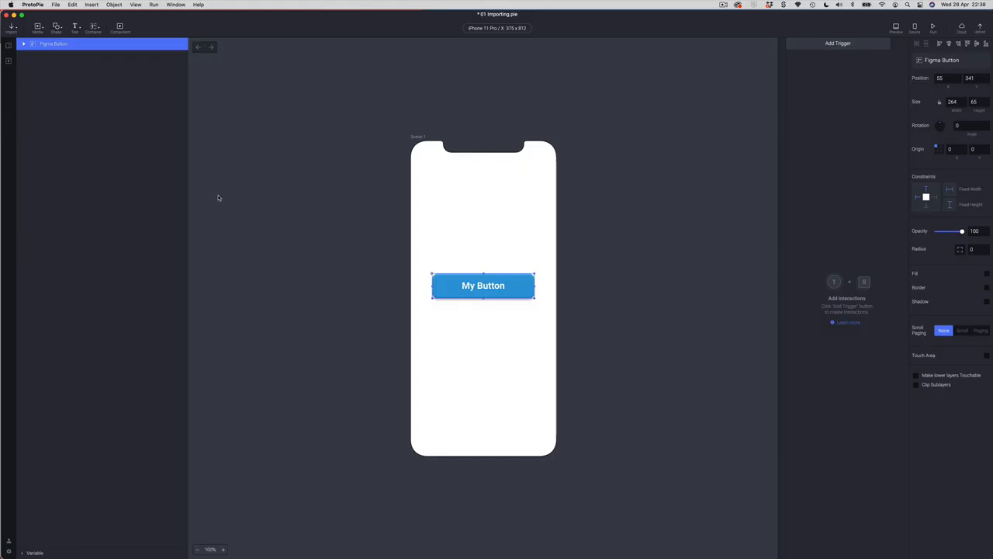
{"action": "left_click", "coordinate": [25, 44]}
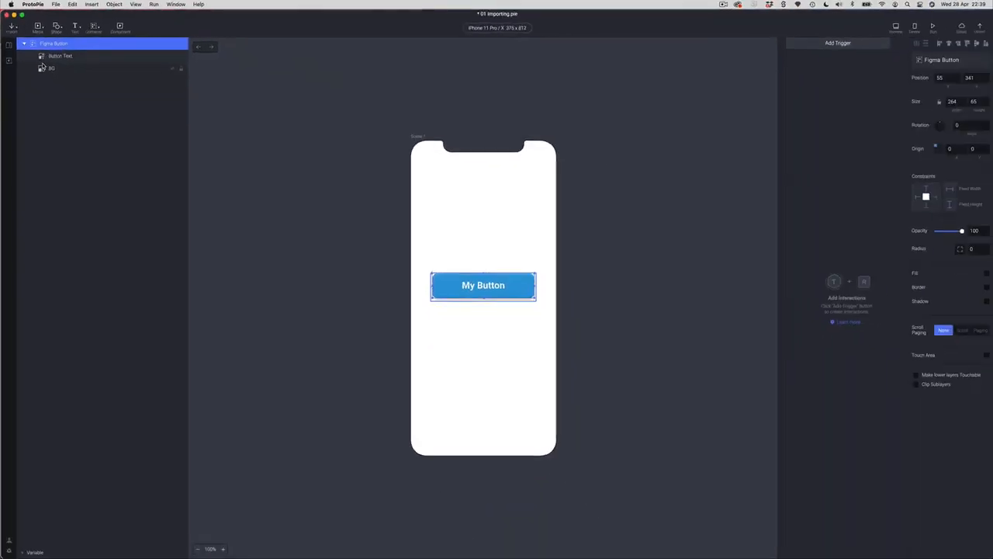
Switch to the Sketch document with the My Button design and clear the layer selection.
{"action": "key", "text": "super+Tab"}
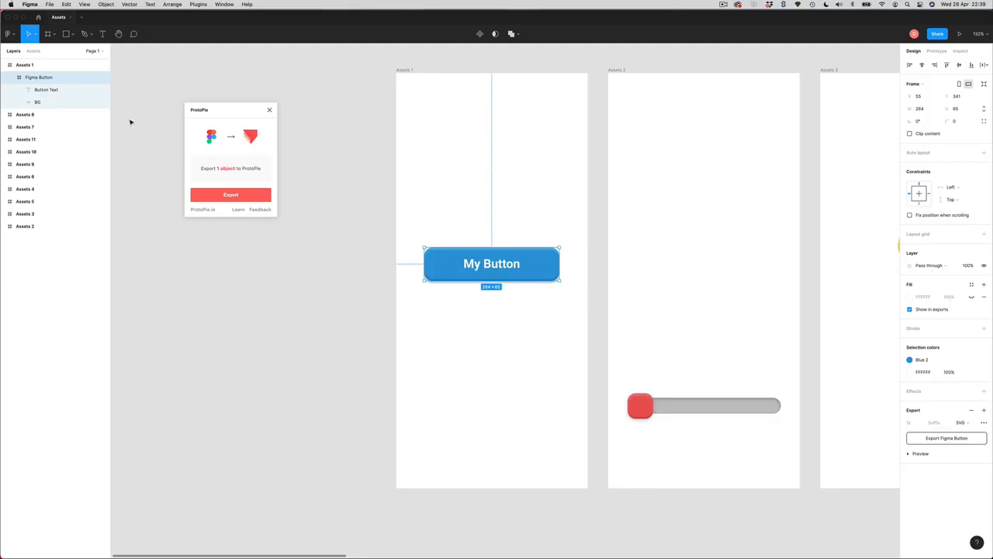
{"action": "key", "text": "super+Tab"}
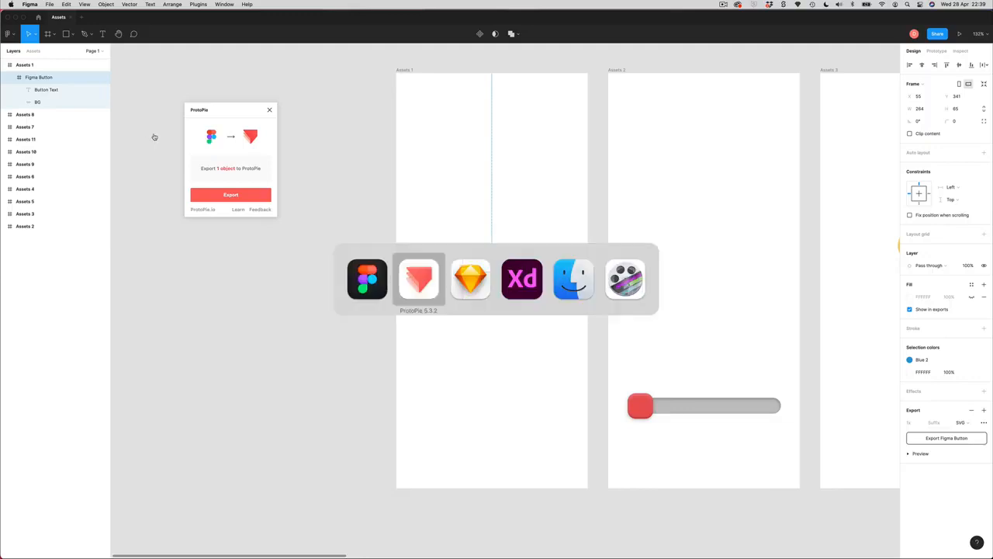
{"action": "key", "text": "super+Tab"}
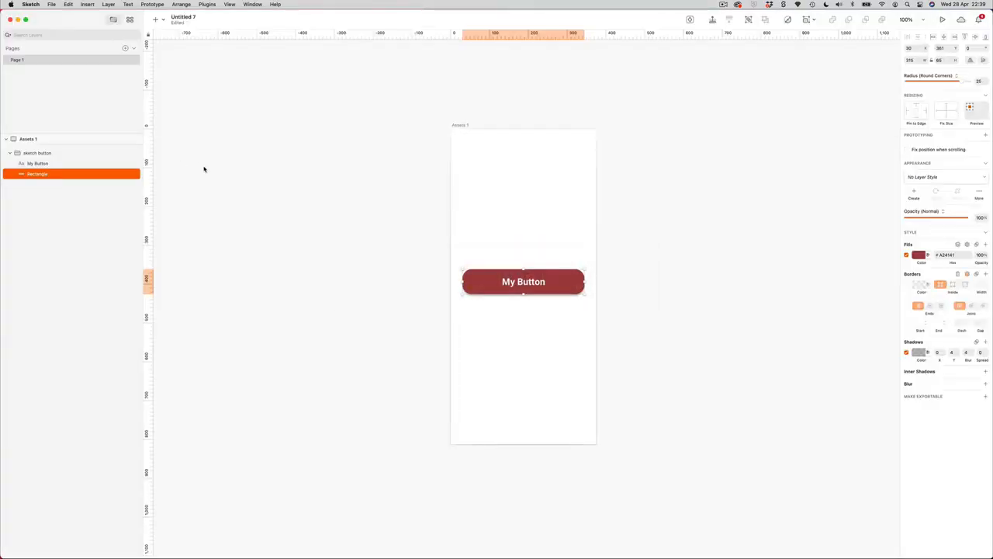
{"action": "left_click", "coordinate": [614, 285]}
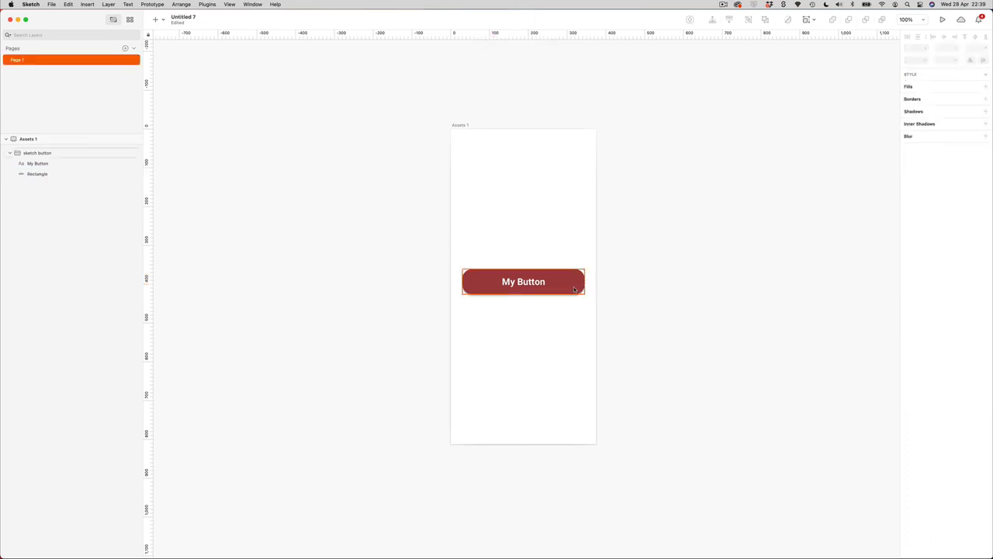
Change the fill of the Rectangle layer in the sketch button group to a bright orange, #FFB000.
{"action": "left_click", "coordinate": [46, 153]}
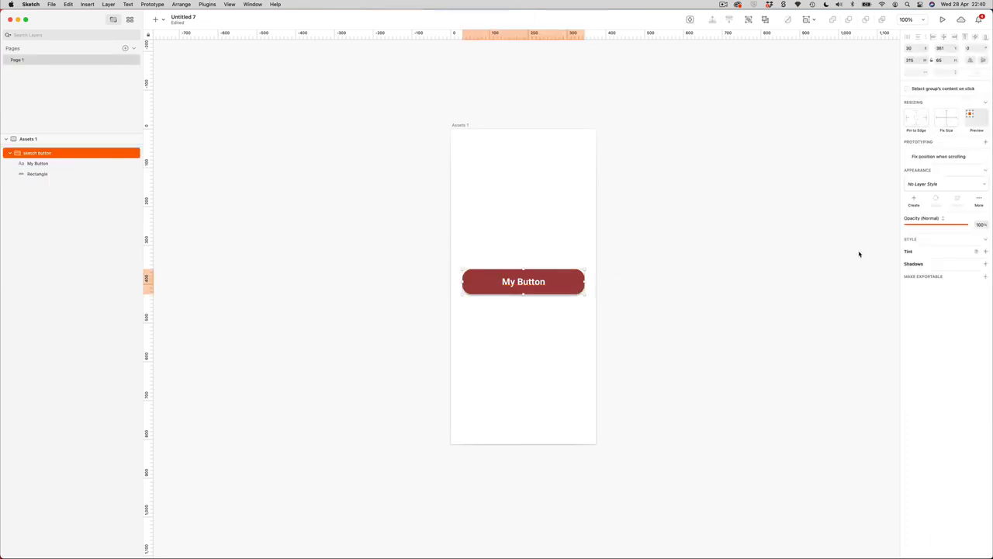
{"action": "left_click", "coordinate": [31, 174]}
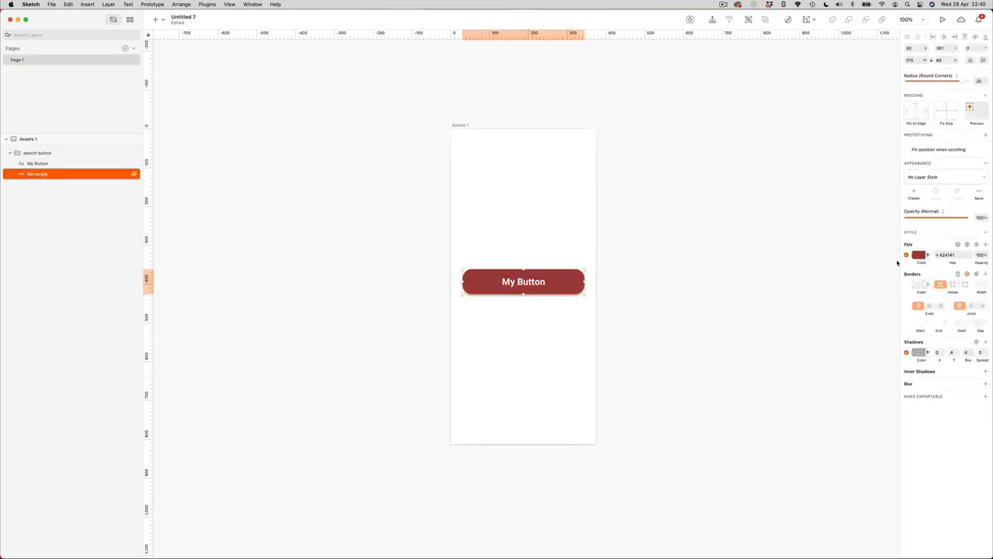
{"action": "left_click", "coordinate": [920, 254]}
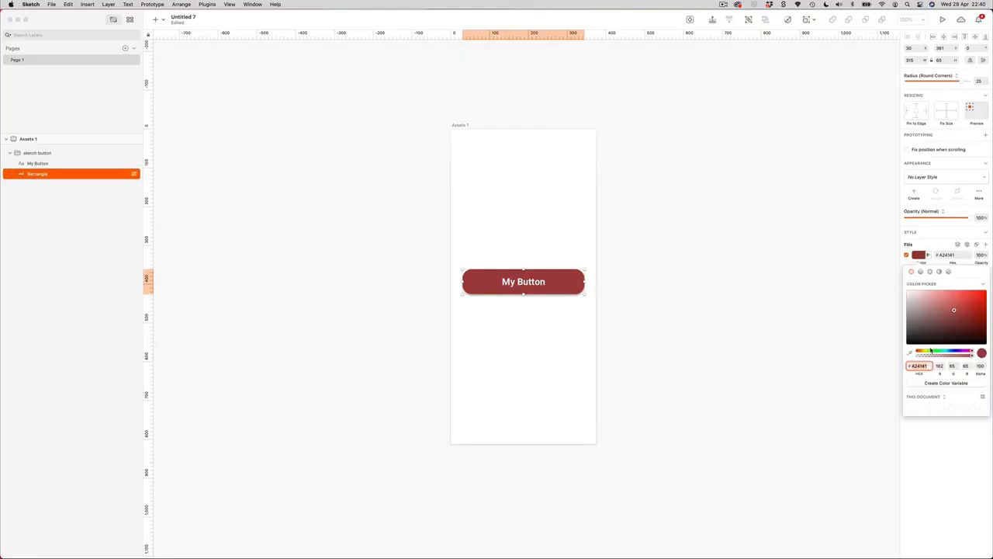
{"action": "left_click", "coordinate": [930, 352]}
{"action": "left_click_drag", "start_coordinate": [930, 352], "coordinate": [923, 353]}
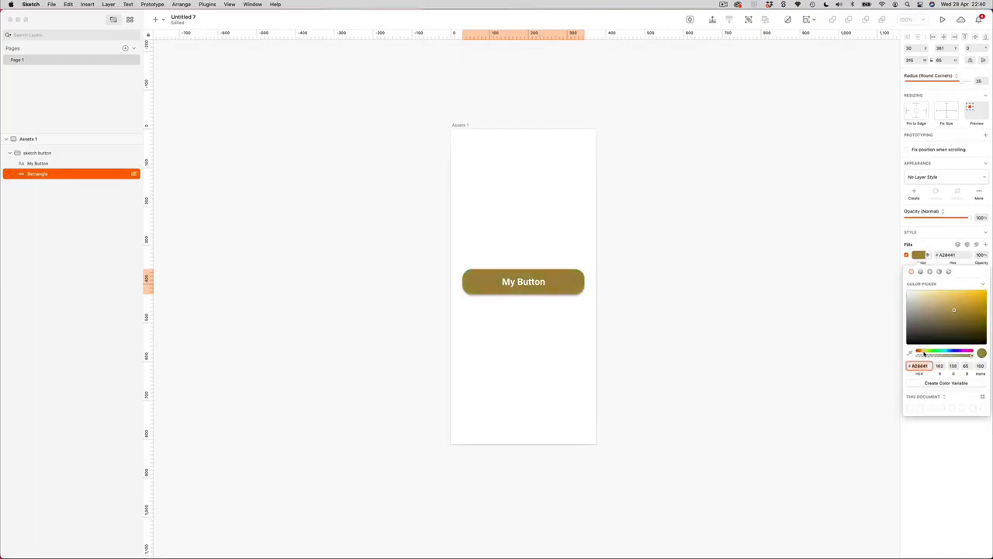
{"action": "left_click_drag", "start_coordinate": [979, 298], "coordinate": [988, 291]}
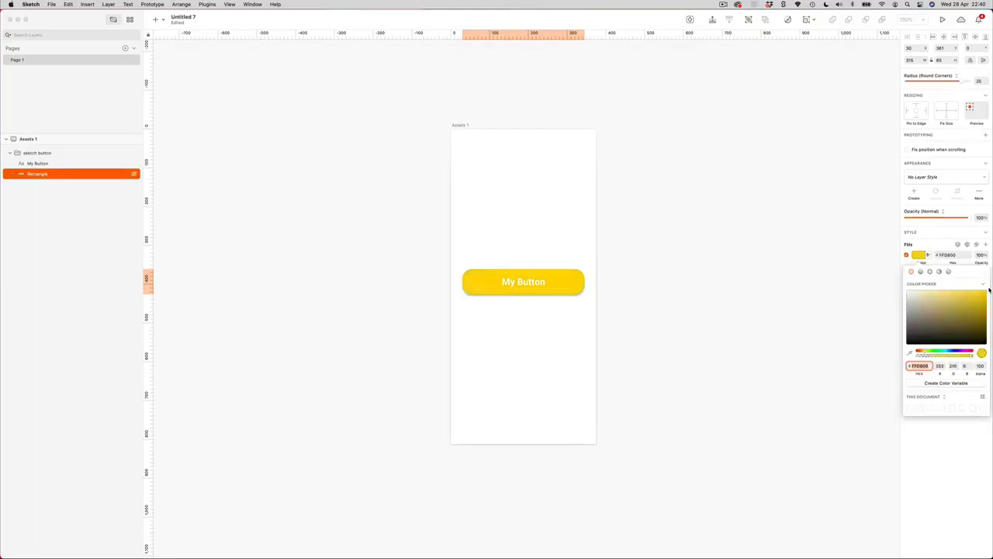
{"action": "left_click", "coordinate": [923, 353]}
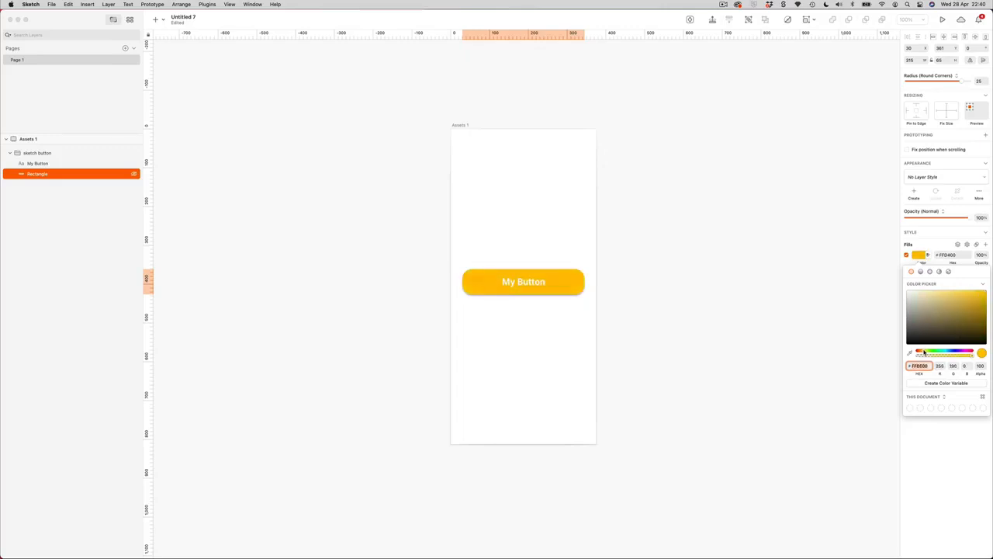
{"action": "left_click_drag", "start_coordinate": [924, 353], "coordinate": [922, 353]}
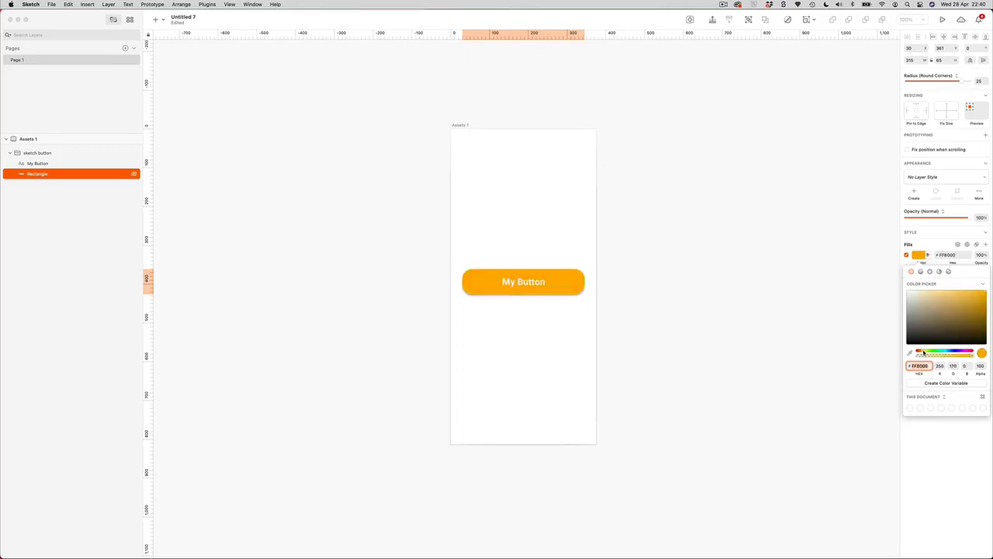
{"action": "left_click", "coordinate": [627, 244]}
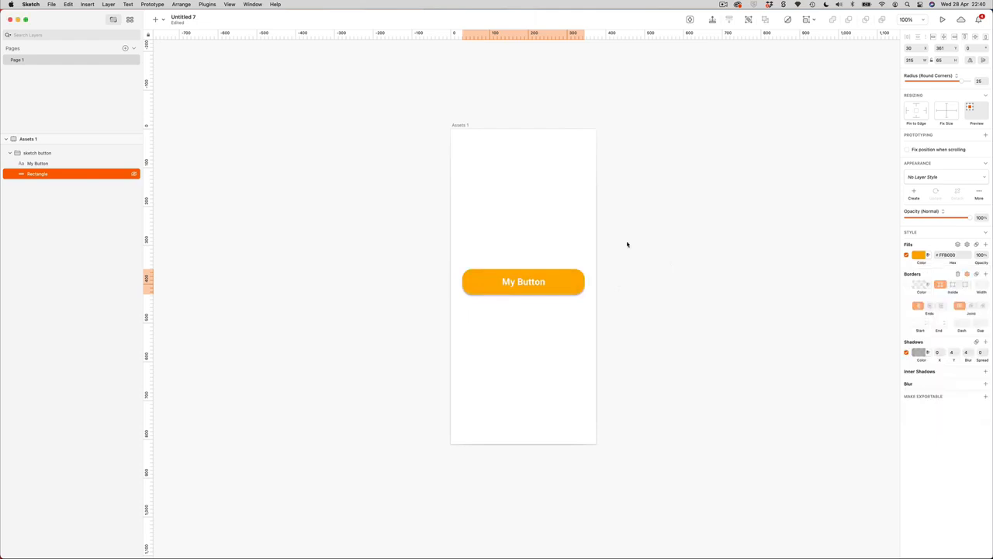
Select the whole sketch button group and export it to ProtoPie with the ProtoPie plugin.
{"action": "left_click", "coordinate": [534, 313]}
{"action": "left_click", "coordinate": [484, 280]}
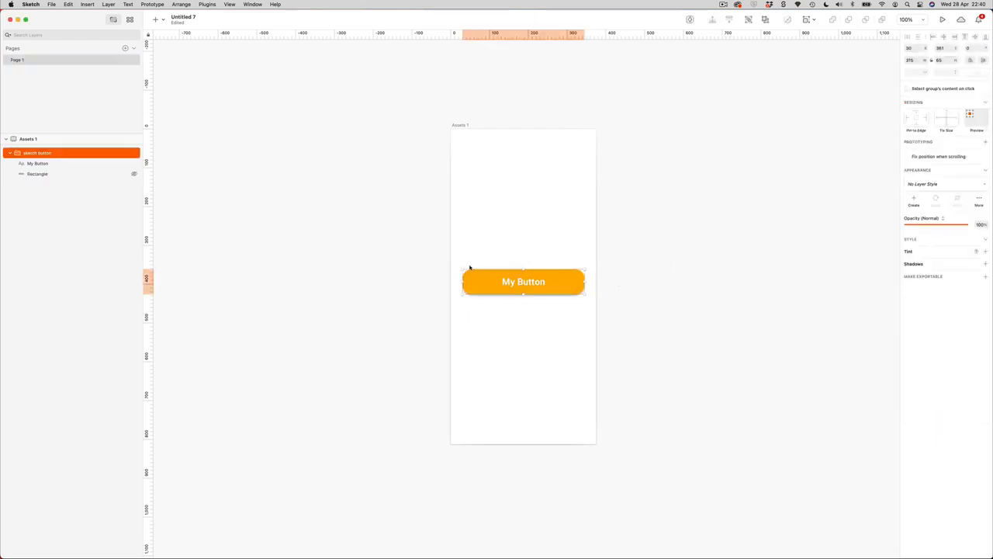
{"action": "left_click", "coordinate": [31, 163]}
{"action": "left_click", "coordinate": [31, 174]}
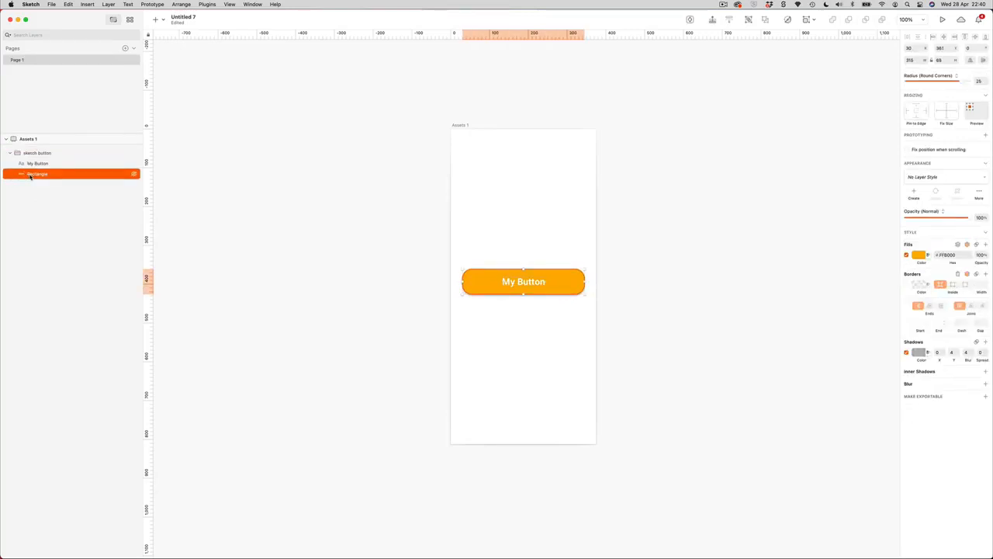
{"action": "left_click", "coordinate": [19, 153]}
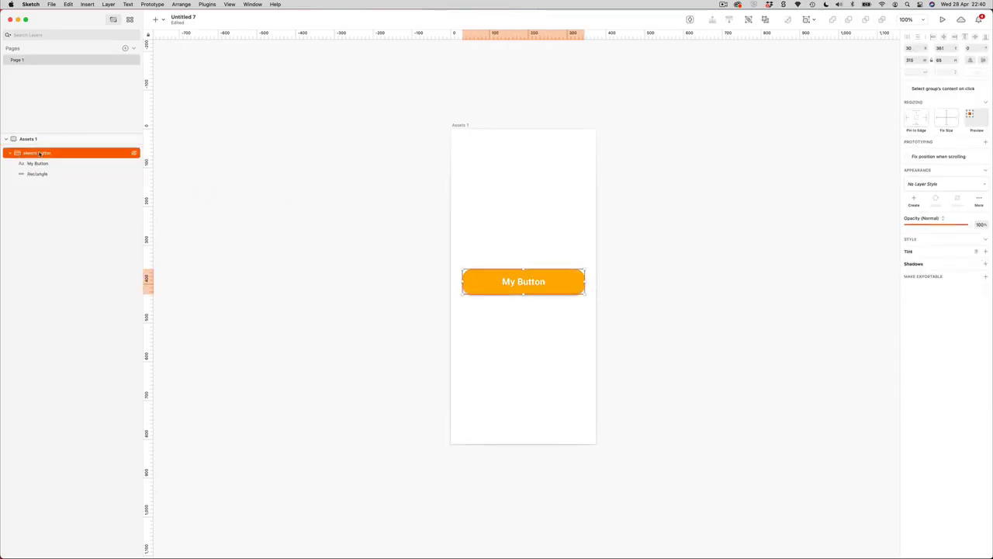
{"action": "left_click", "coordinate": [206, 4]}
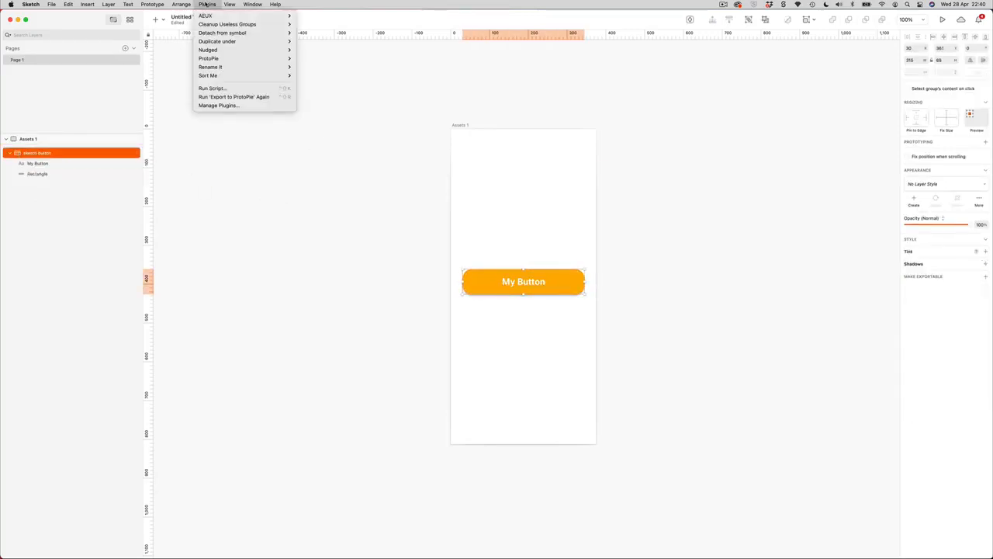
{"action": "mouse_move", "coordinate": [212, 62]}
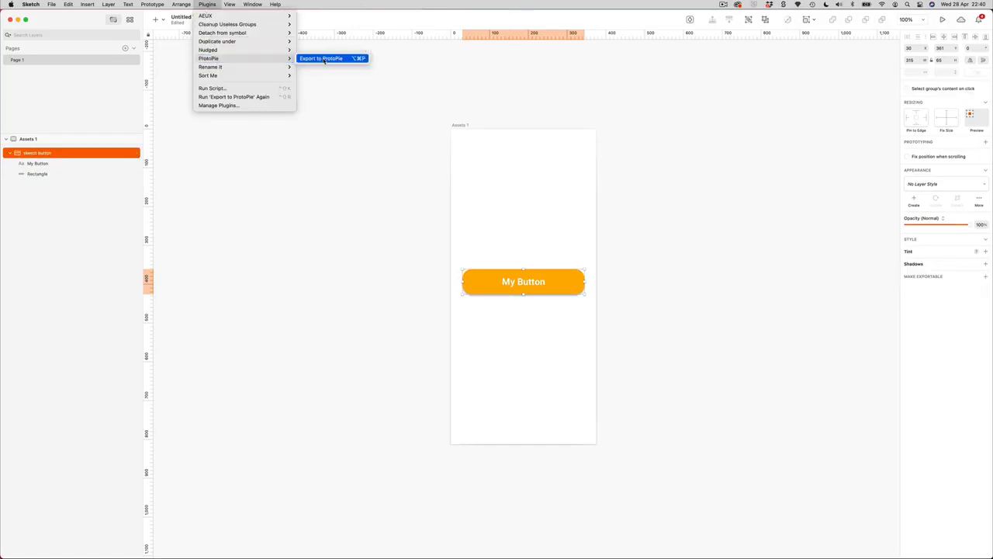
{"action": "left_click", "coordinate": [324, 59]}
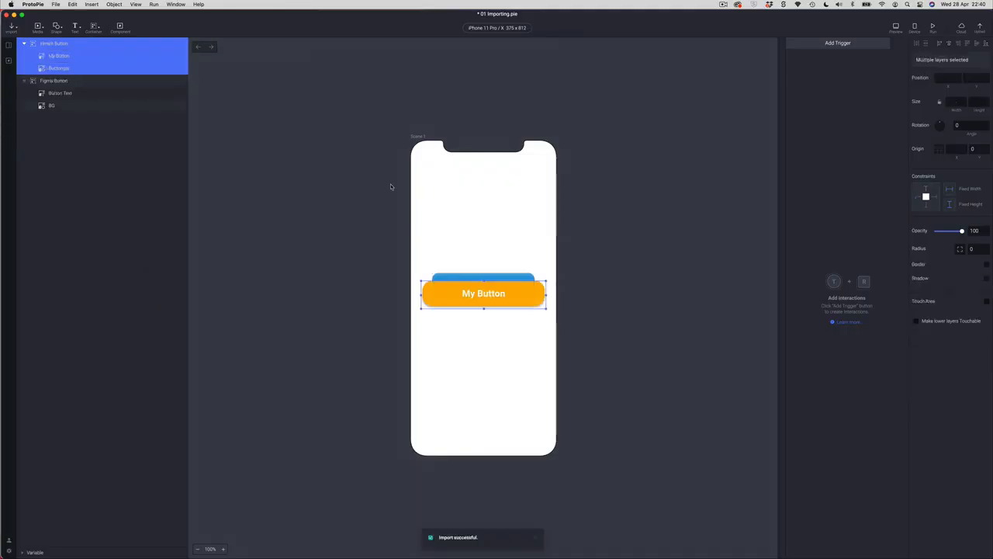
Move the imported orange sketch button below the blue button, to about X 36, Y 478, and inspect its text and Rectangle layers.
{"action": "left_click_drag", "start_coordinate": [448, 295], "coordinate": [453, 348]}
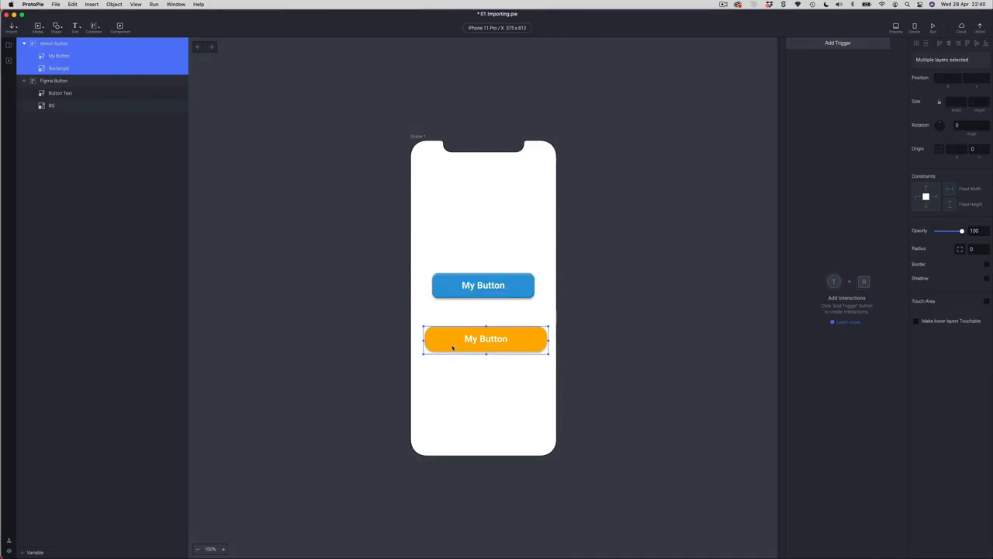
{"action": "left_click", "coordinate": [63, 61]}
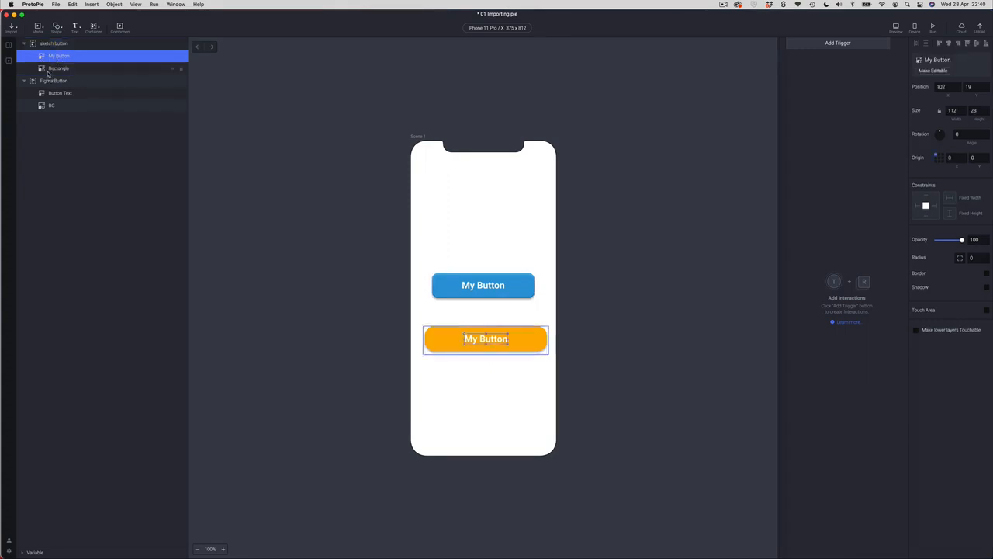
{"action": "left_click", "coordinate": [47, 72]}
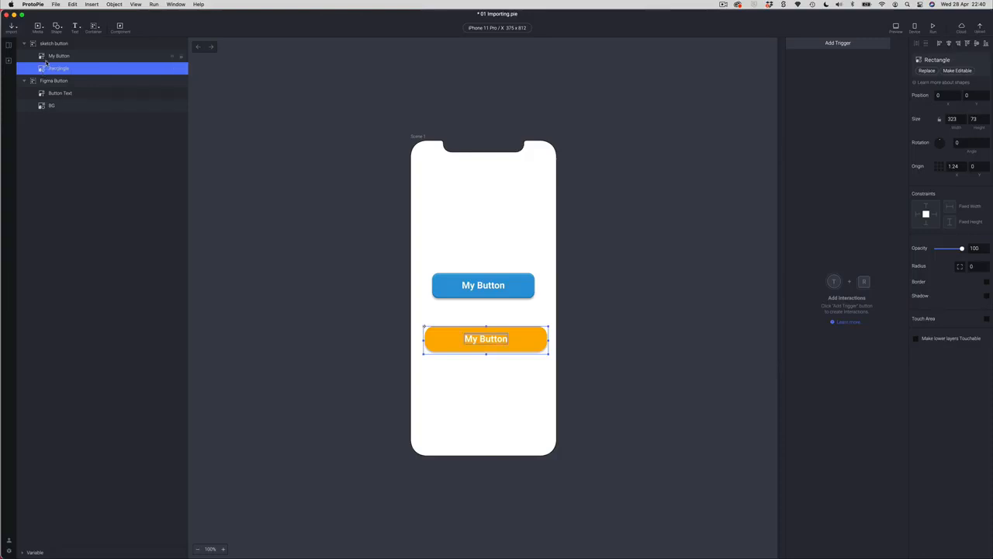
Switch to Adobe XD, select the whole red My Button group and export it to ProtoPie with the ProtoPie plugin.
{"action": "key", "text": "super+Tab"}
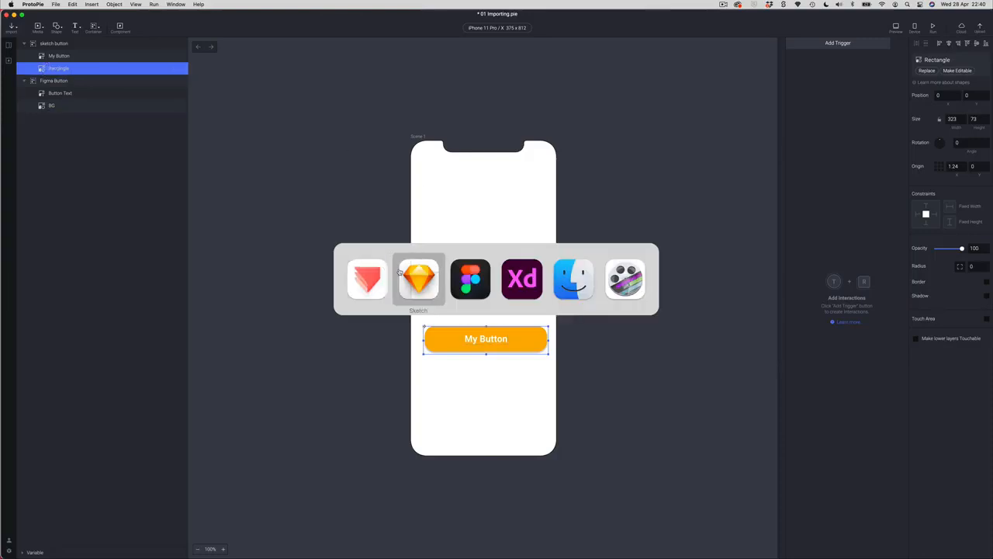
{"action": "left_click", "coordinate": [518, 288]}
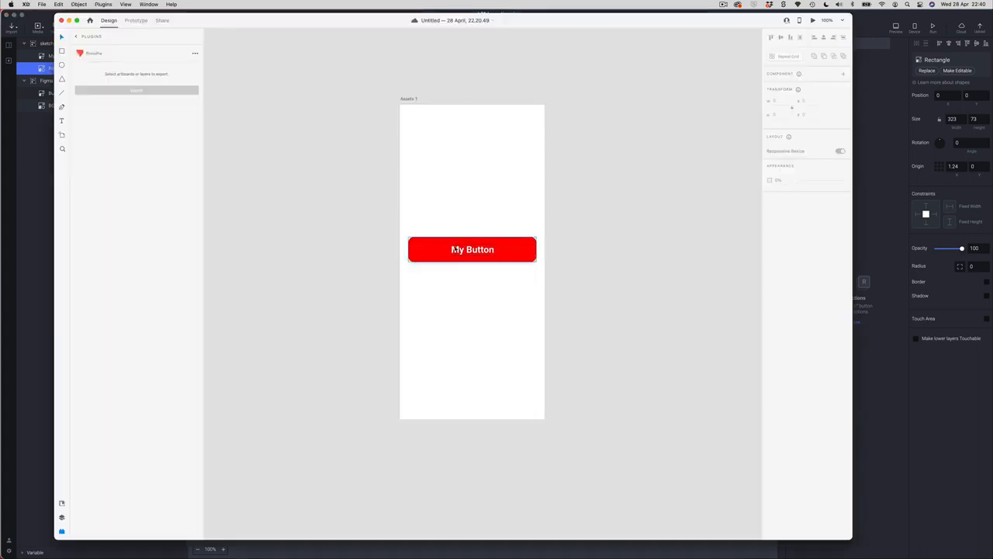
{"action": "left_click", "coordinate": [453, 248]}
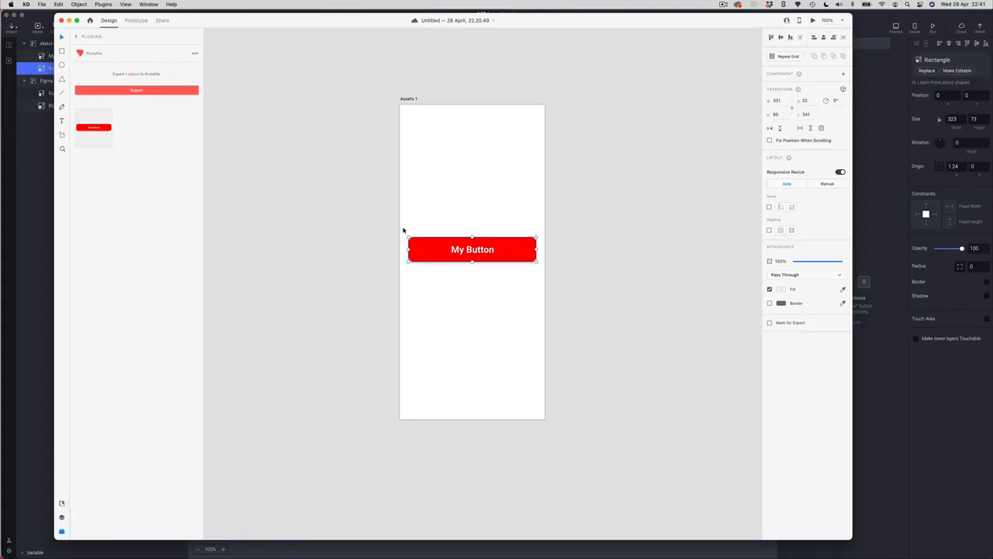
{"action": "left_click", "coordinate": [472, 281]}
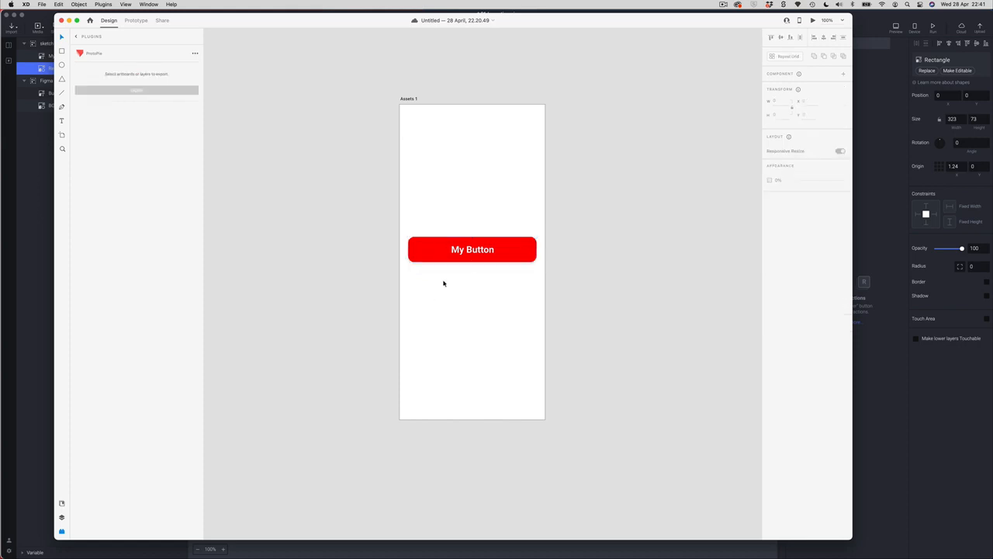
{"action": "left_click", "coordinate": [471, 243]}
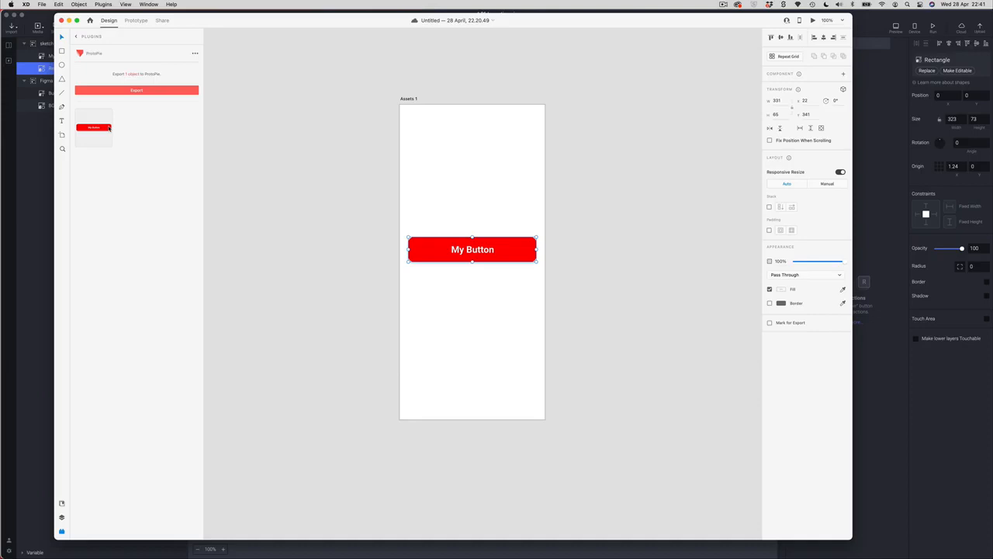
{"action": "left_click", "coordinate": [134, 91]}
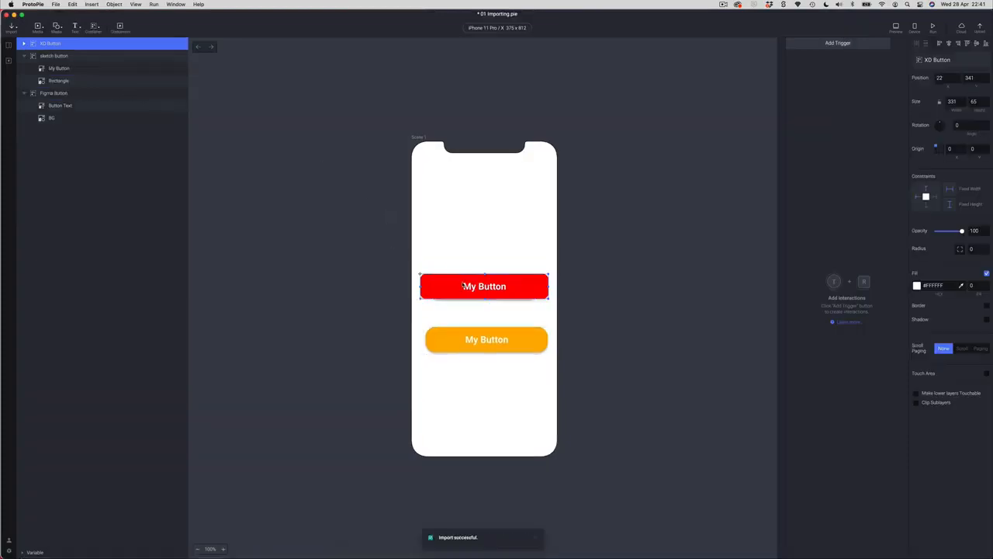
Move the imported XD Button above the blue button, to about X 30, Y 168, and expand it to inspect its two sublayers.
{"action": "left_click_drag", "start_coordinate": [462, 287], "coordinate": [466, 220]}
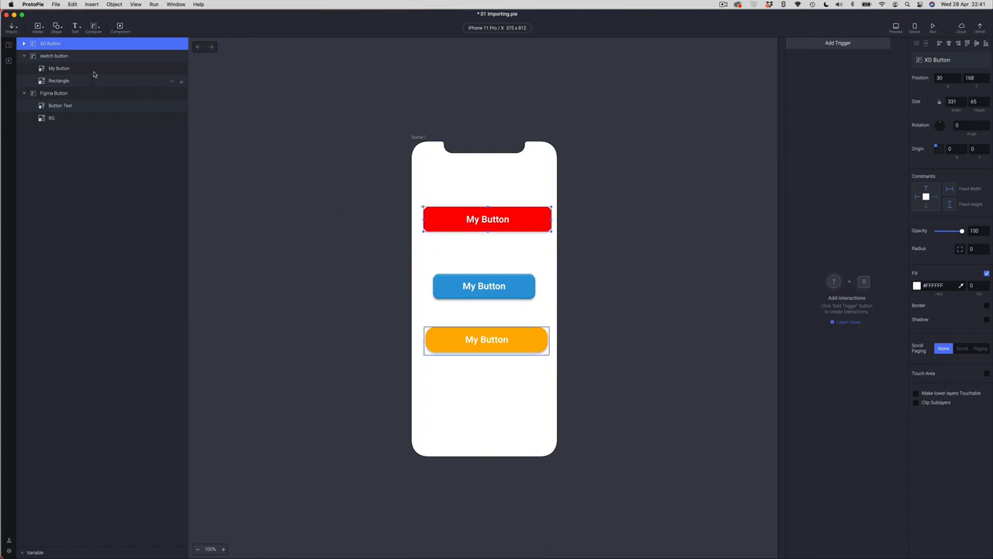
{"action": "left_click", "coordinate": [24, 43]}
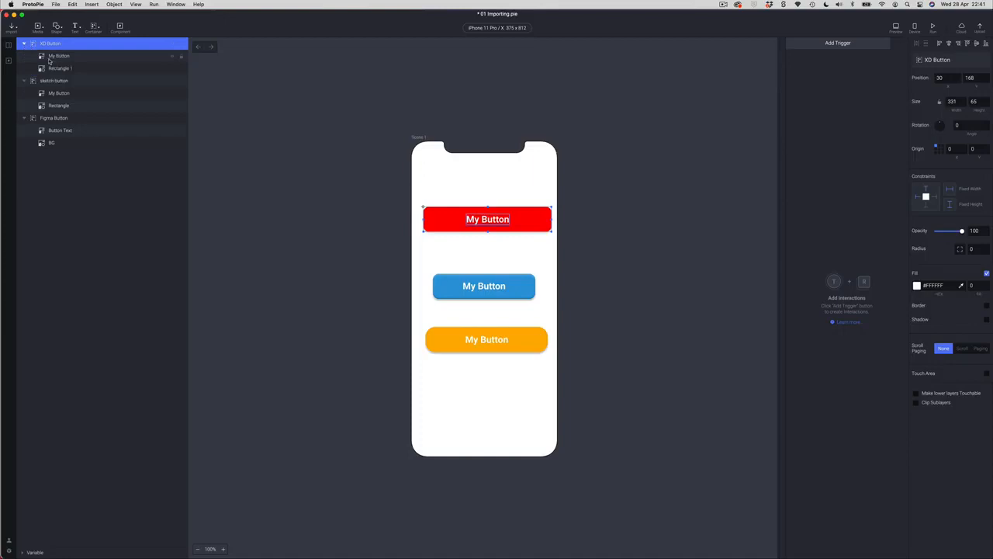
{"action": "left_click", "coordinate": [55, 57]}
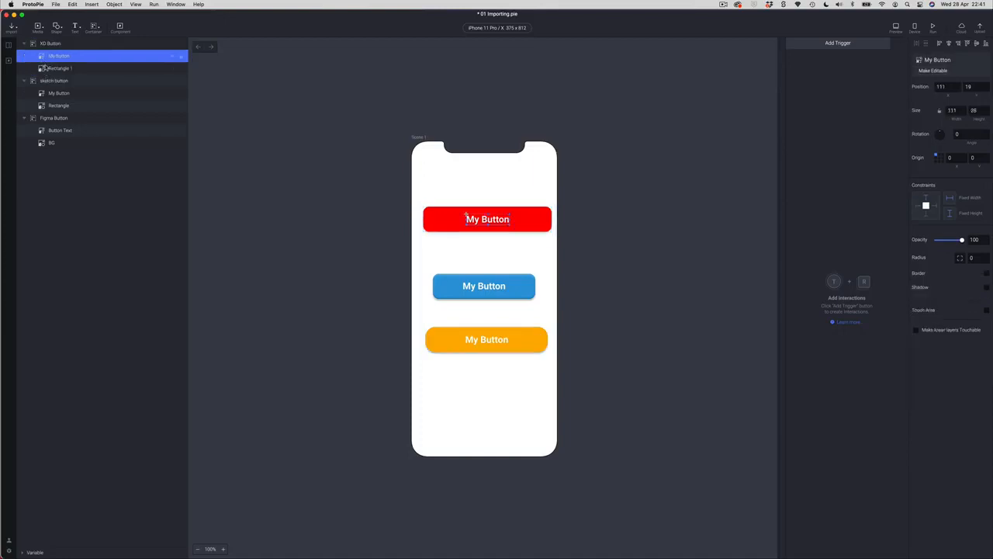
{"action": "left_click", "coordinate": [44, 70]}
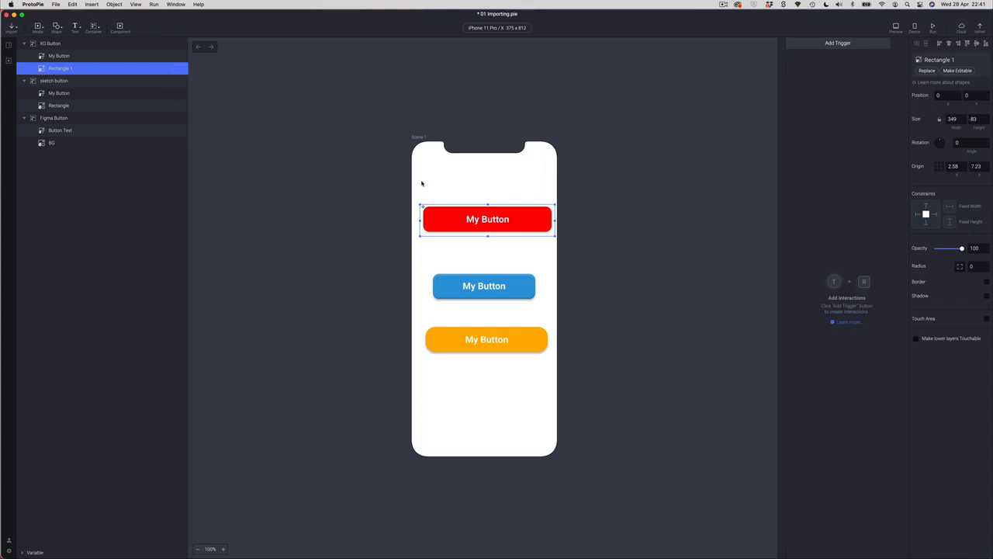
Delete the red XD Button and the orange sketch button from the scene, keeping only the Figma Button.
{"action": "mouse_move", "coordinate": [393, 199]}
{"action": "left_mouse_down"}
{"action": "mouse_move", "coordinate": [567, 355]}
{"action": "mouse_move", "coordinate": [585, 401]}
{"action": "mouse_move", "coordinate": [570, 407]}
{"action": "left_mouse_up"}
{"action": "left_click", "coordinate": [550, 243]}
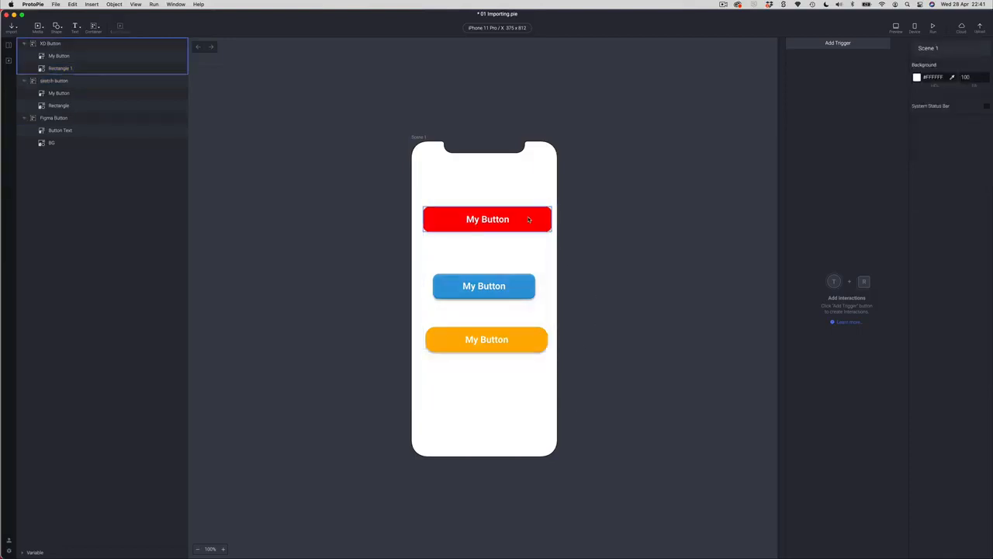
{"action": "left_click", "coordinate": [529, 219]}
{"action": "key", "text": "BackSpace"}
{"action": "left_click", "coordinate": [521, 350]}
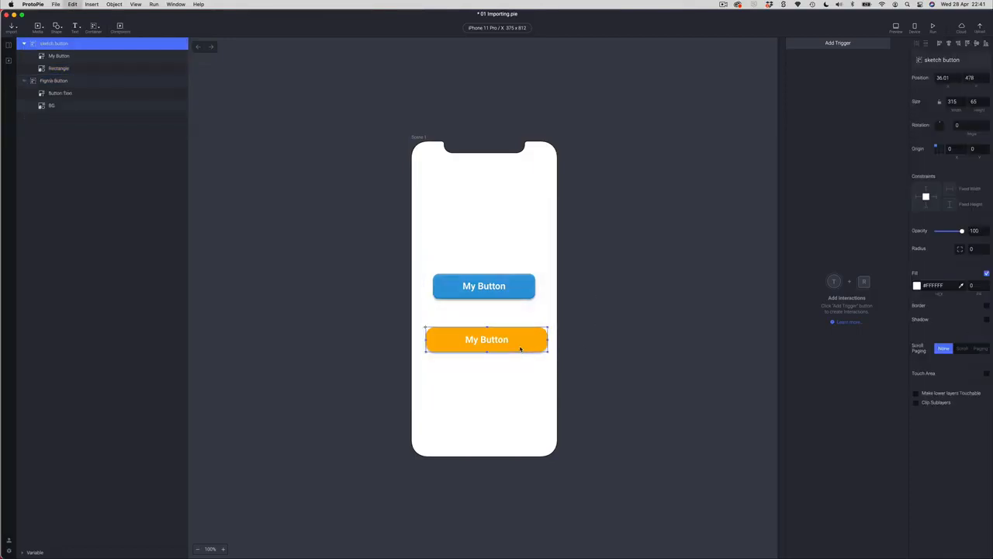
{"action": "key", "text": "BackSpace"}
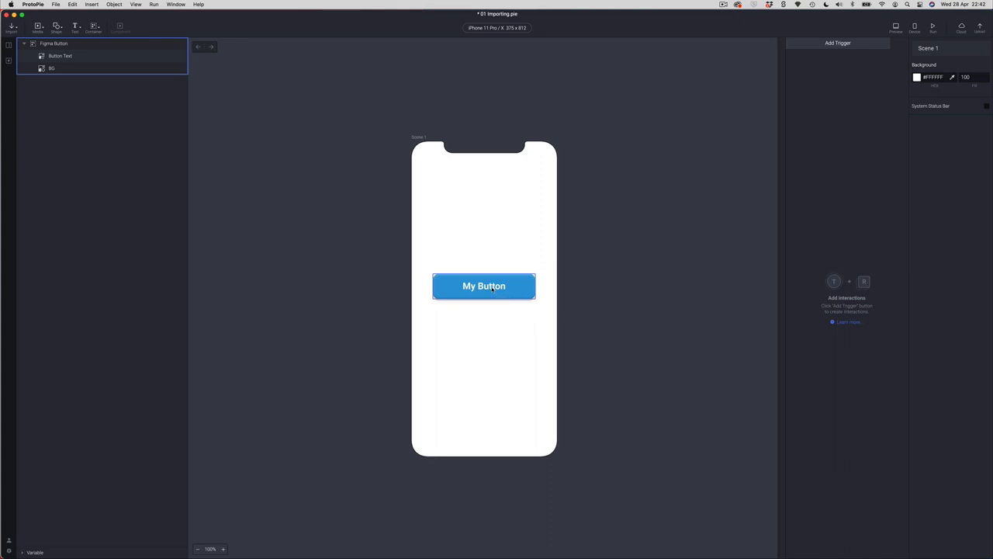
Switch to Figma, recolor the Figma Button's BG layer with the Green 1 style and export that layer to ProtoPie.
{"action": "key", "text": "super+Tab"}
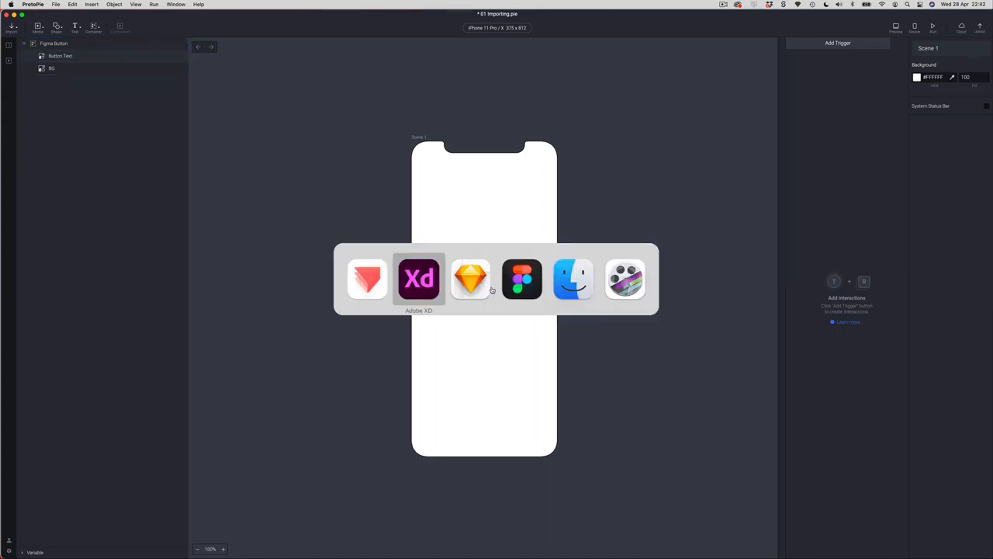
{"action": "key", "text": "super+Tab"}
{"action": "key", "text": "super+Tab"}
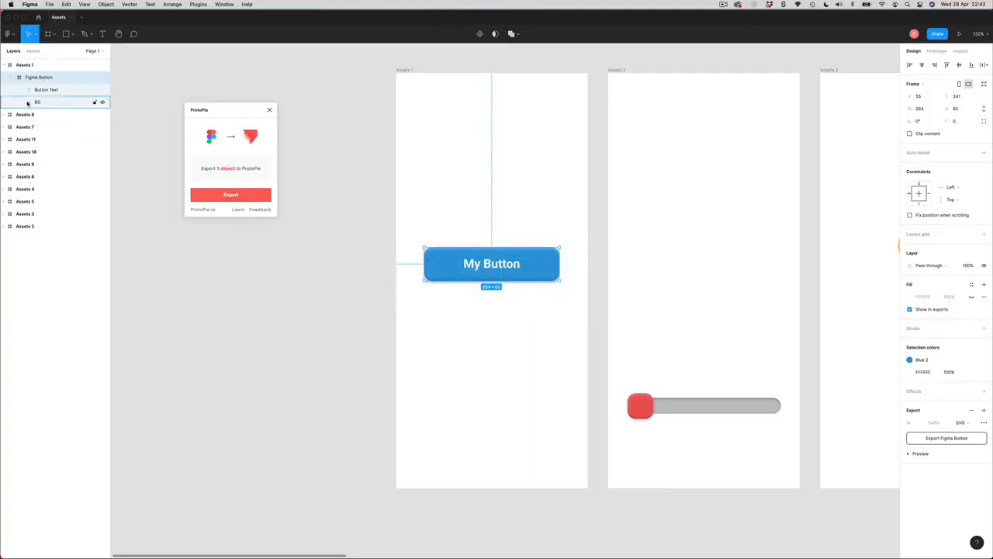
{"action": "left_click", "coordinate": [29, 103]}
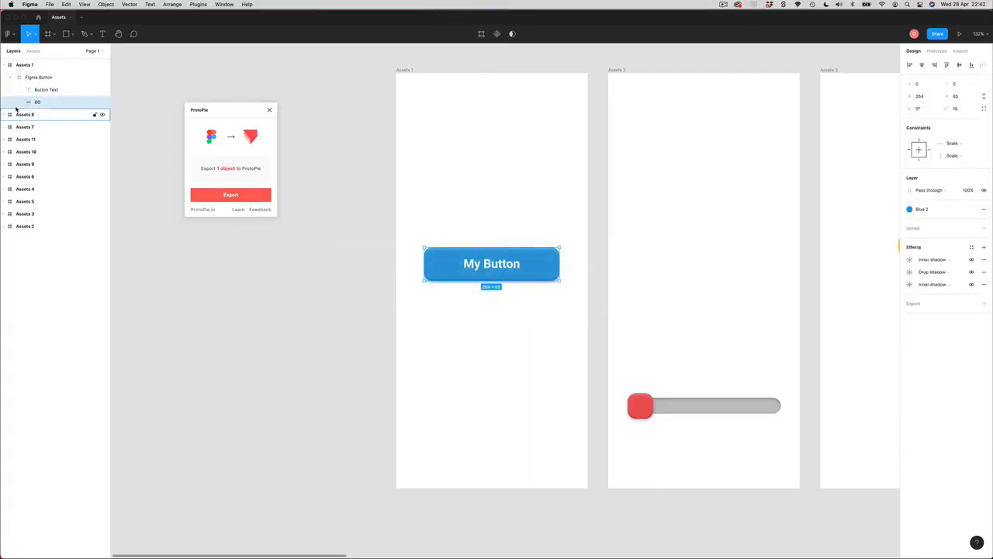
{"action": "left_click", "coordinate": [924, 210]}
{"action": "scroll", "coordinate": [928, 279], "scroll_direction": "up", "scroll_amount": 1}
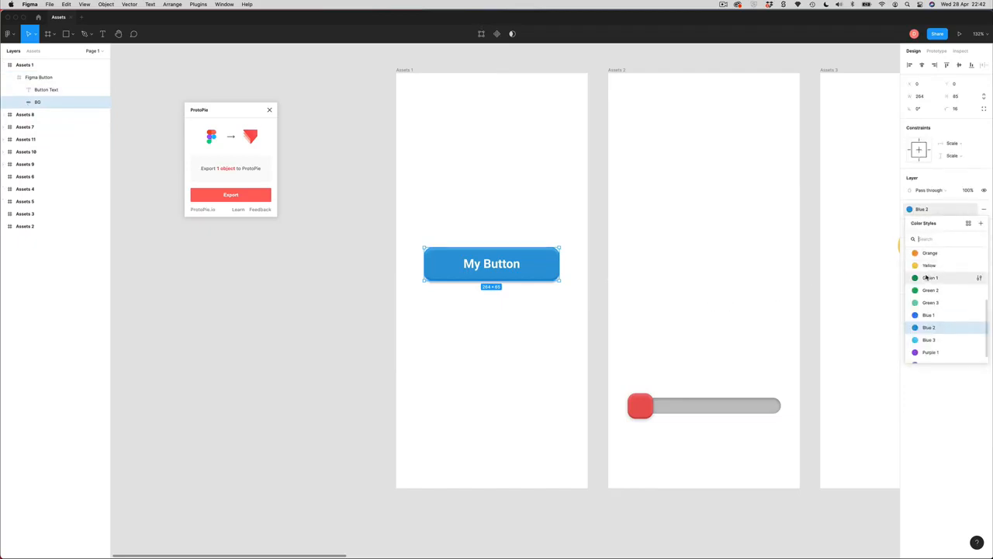
{"action": "left_click", "coordinate": [926, 278]}
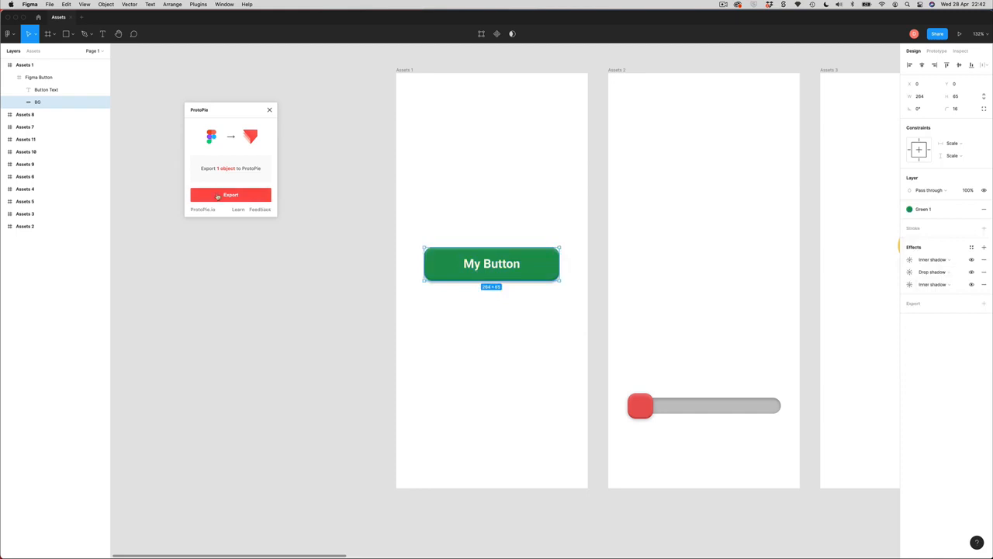
{"action": "left_click", "coordinate": [217, 196]}
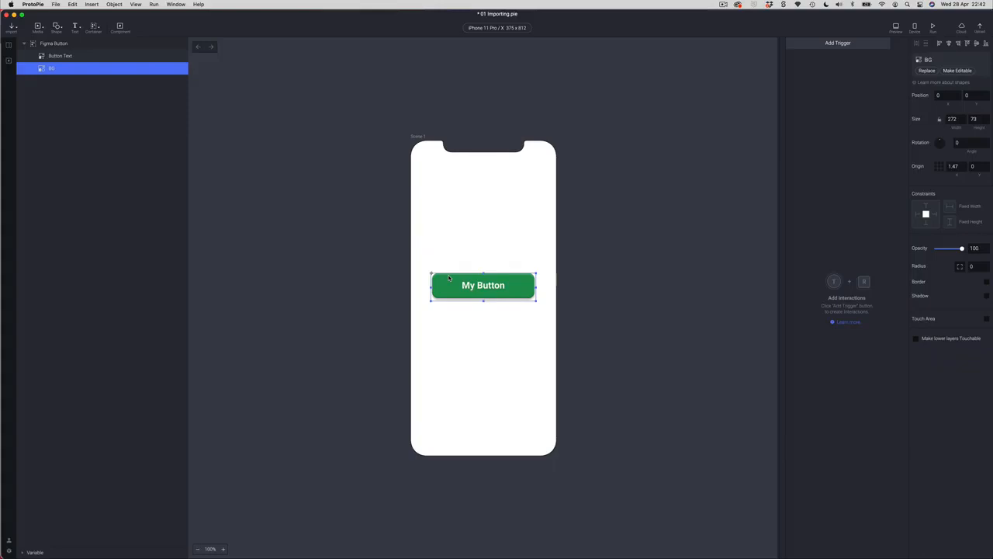
{"action": "left_click", "coordinate": [631, 287]}
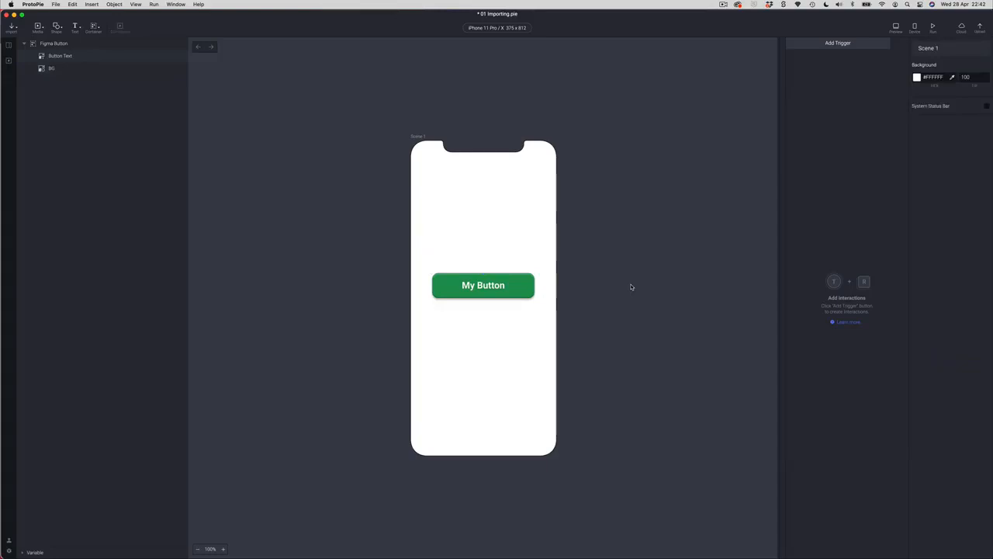
Switch to Figma, select the whole Assets 8 frame and export it to ProtoPie as a scene.
{"action": "key", "text": "super+Tab"}
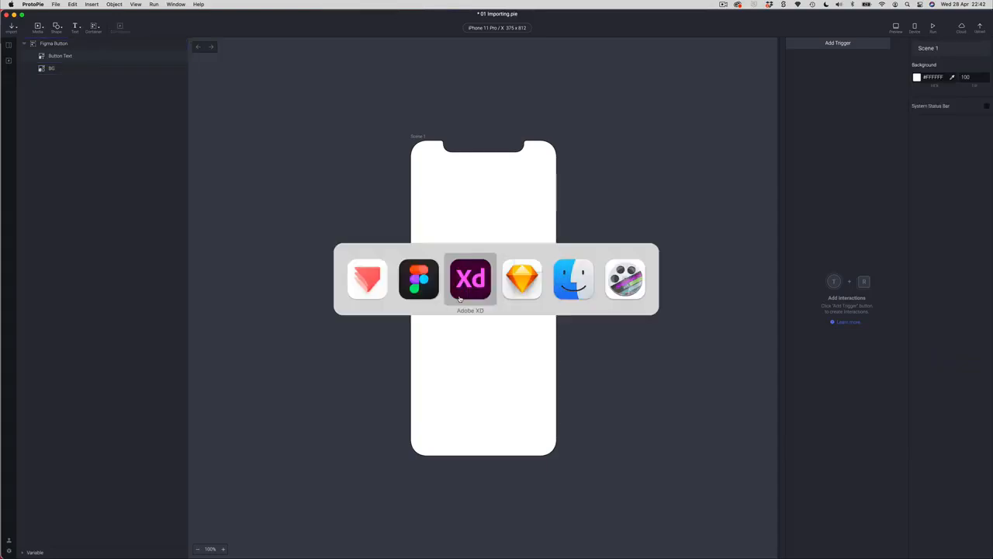
{"action": "left_click", "coordinate": [432, 296]}
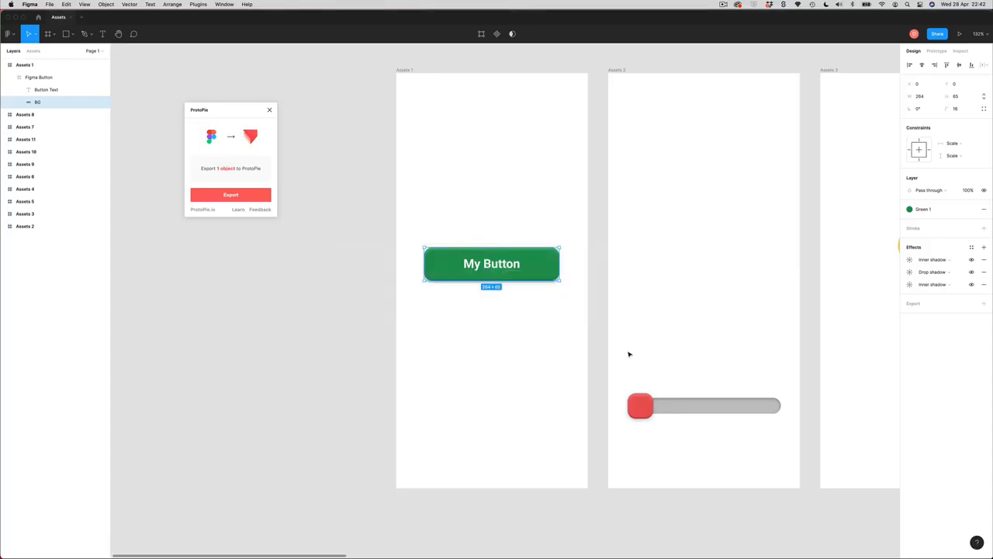
{"action": "left_click", "coordinate": [710, 326]}
{"action": "scroll", "coordinate": [585, 319], "scroll_direction": "right", "scroll_amount": 10}
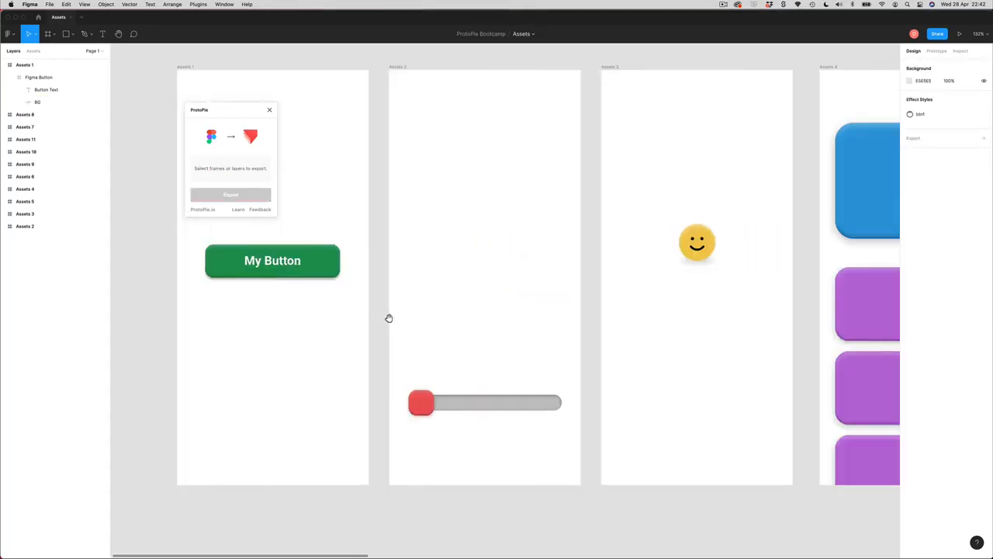
{"action": "scroll", "coordinate": [652, 339], "scroll_direction": "right", "scroll_amount": 15}
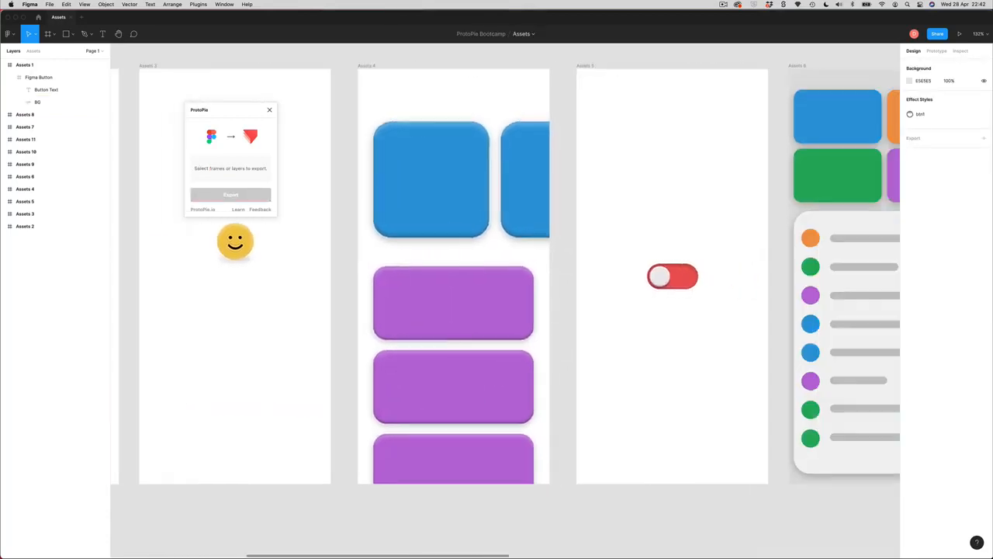
{"action": "scroll", "coordinate": [705, 357], "scroll_direction": "right", "scroll_amount": 15}
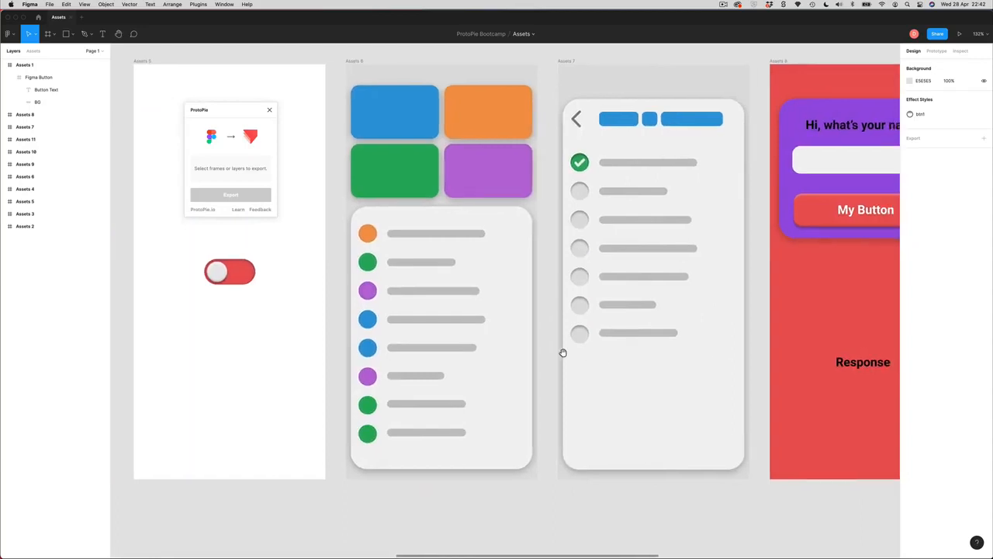
{"action": "scroll", "coordinate": [653, 353], "scroll_direction": "right", "scroll_amount": 5}
{"action": "scroll", "coordinate": [653, 353], "scroll_direction": "up", "scroll_amount": 3}
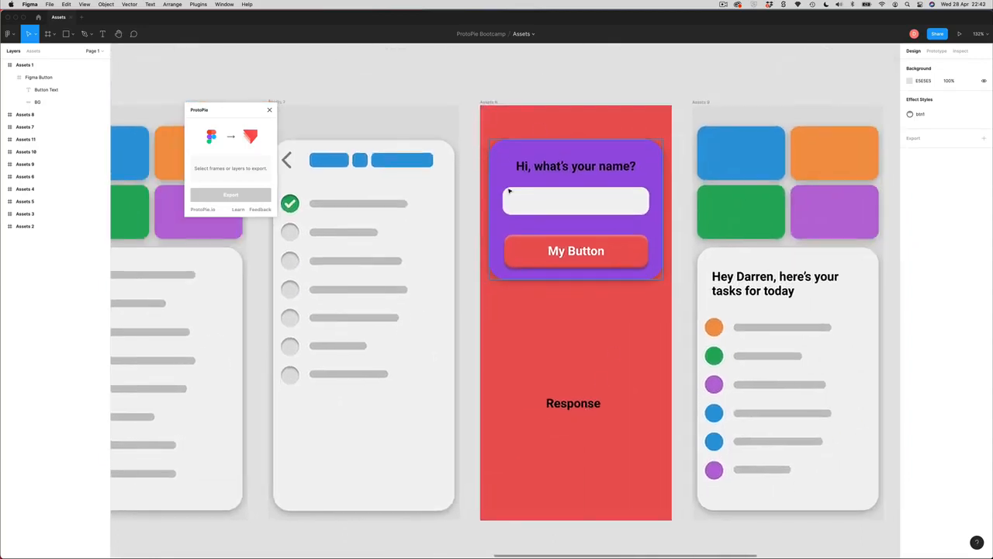
{"action": "left_click", "coordinate": [491, 101]}
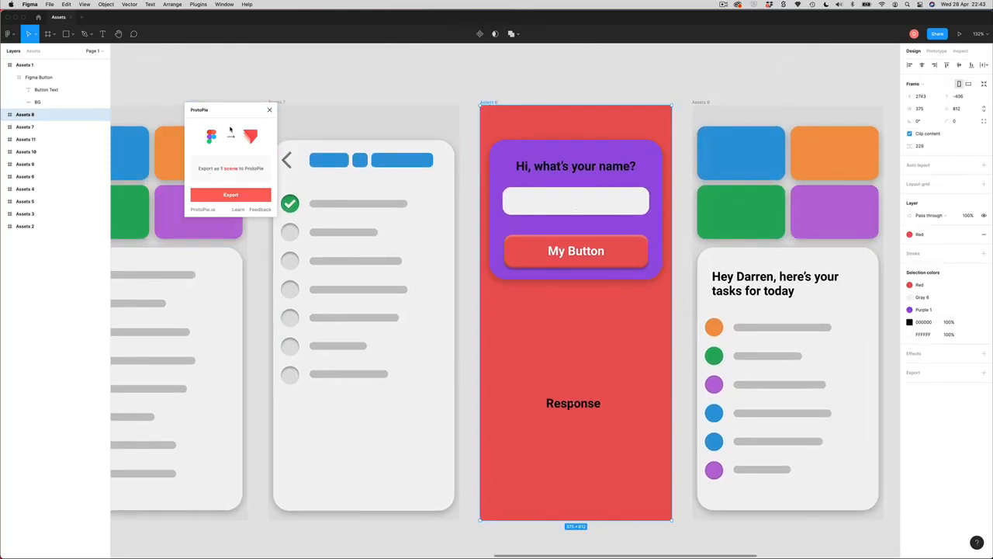
{"action": "left_click_drag", "start_coordinate": [227, 113], "coordinate": [325, 85]}
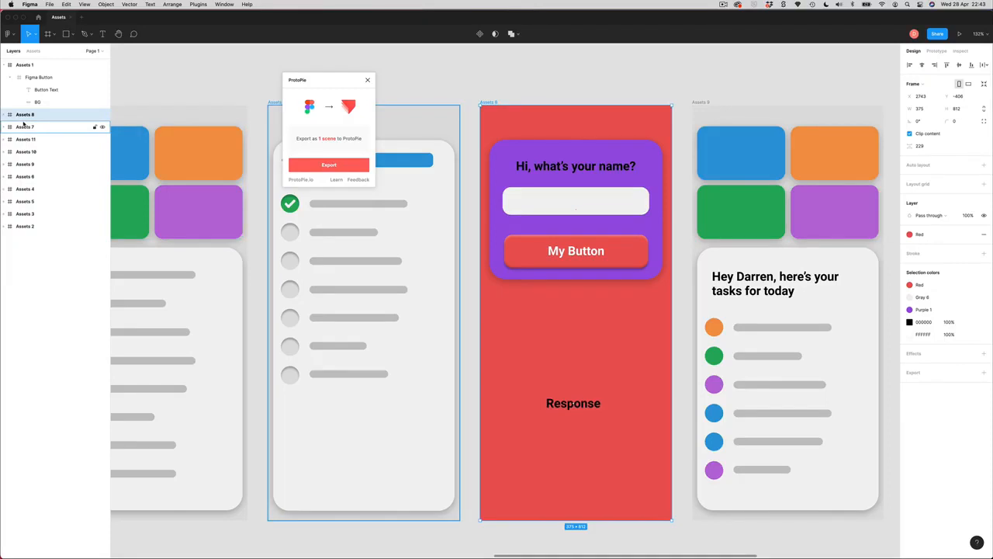
{"action": "left_click", "coordinate": [334, 166]}
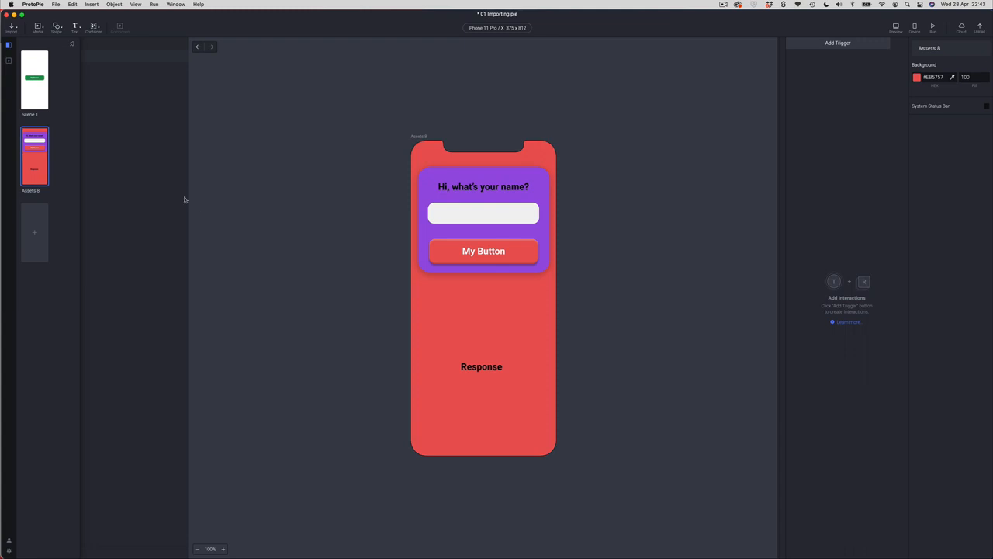
Open Scene 1 with the green button and show the list of scenes again.
{"action": "left_click", "coordinate": [31, 87]}
{"action": "left_click", "coordinate": [31, 87]}
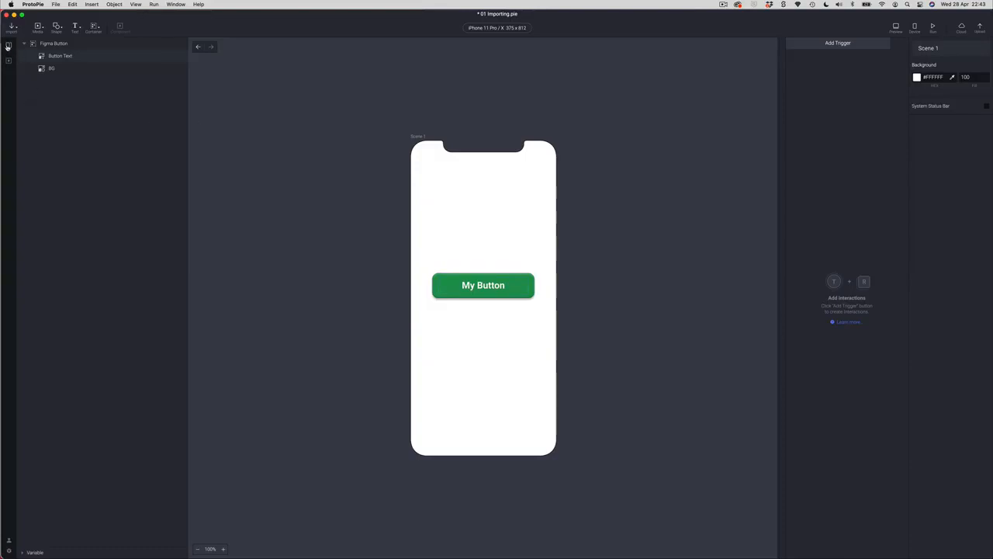
{"action": "left_click", "coordinate": [8, 45]}
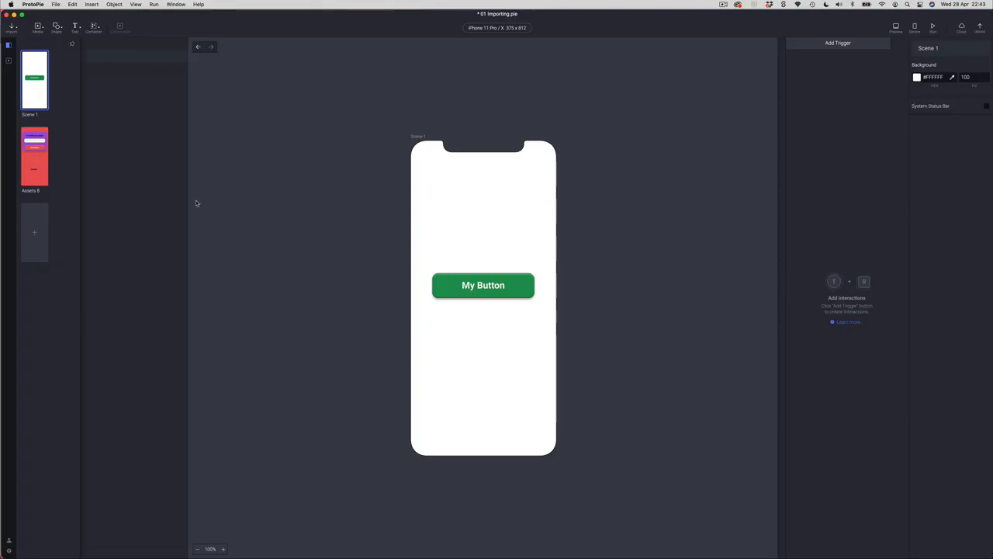
Switch to Figma, select the Assets 9 and Assets 10 frames together and export them to ProtoPie as scenes.
{"action": "key", "text": "super+Tab"}
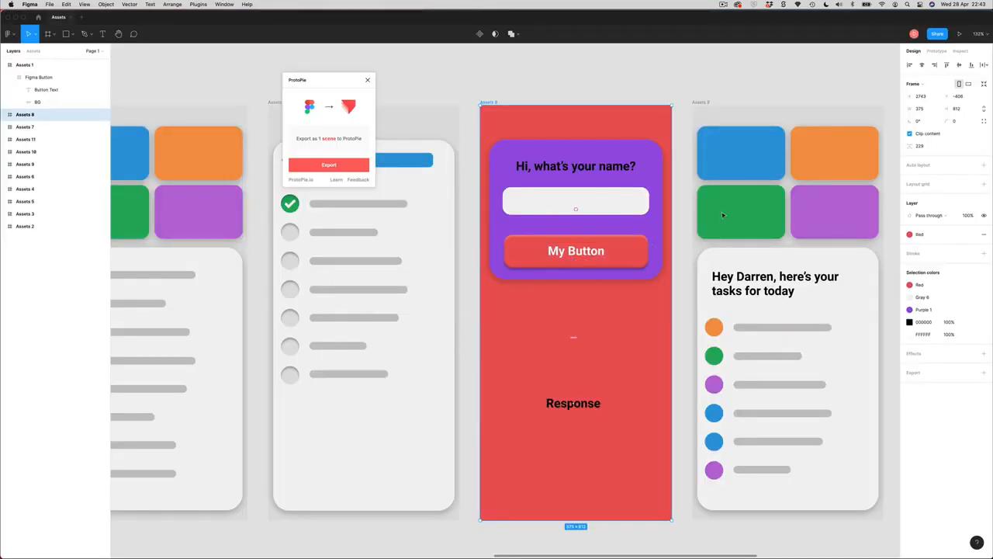
{"action": "left_click", "coordinate": [556, 82]}
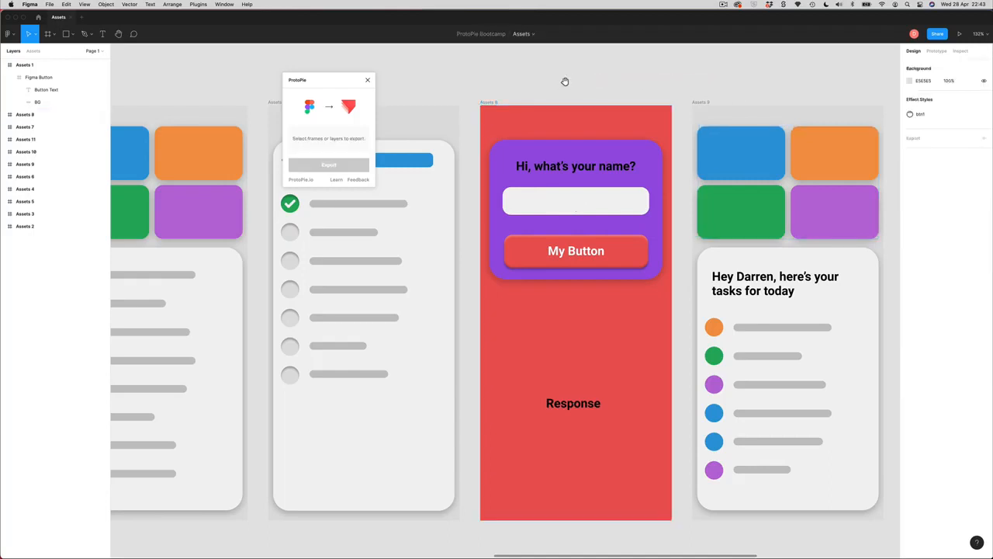
{"action": "scroll", "coordinate": [448, 82], "scroll_direction": "right", "scroll_amount": 5}
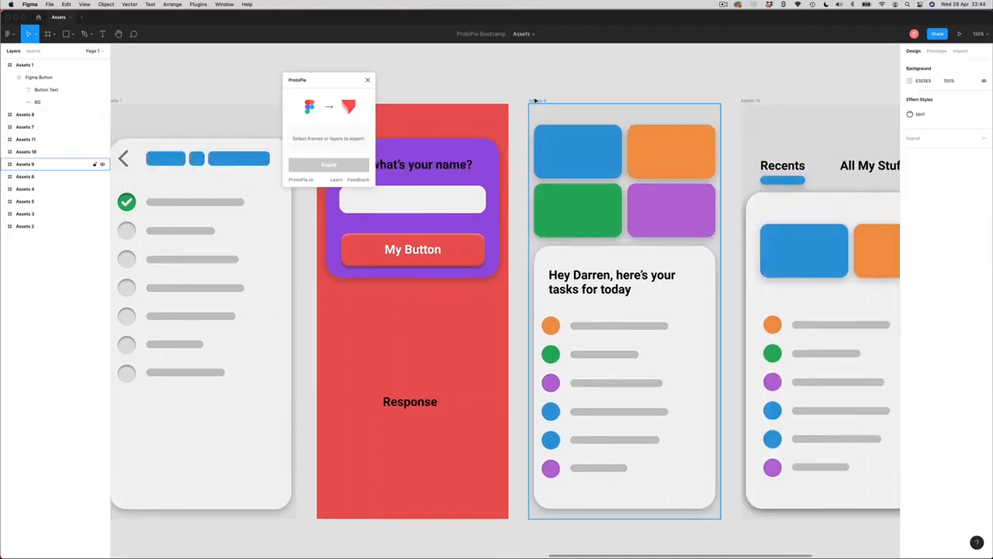
{"action": "left_click", "coordinate": [537, 101]}
{"action": "left_click", "coordinate": [748, 102], "text": "shift"}
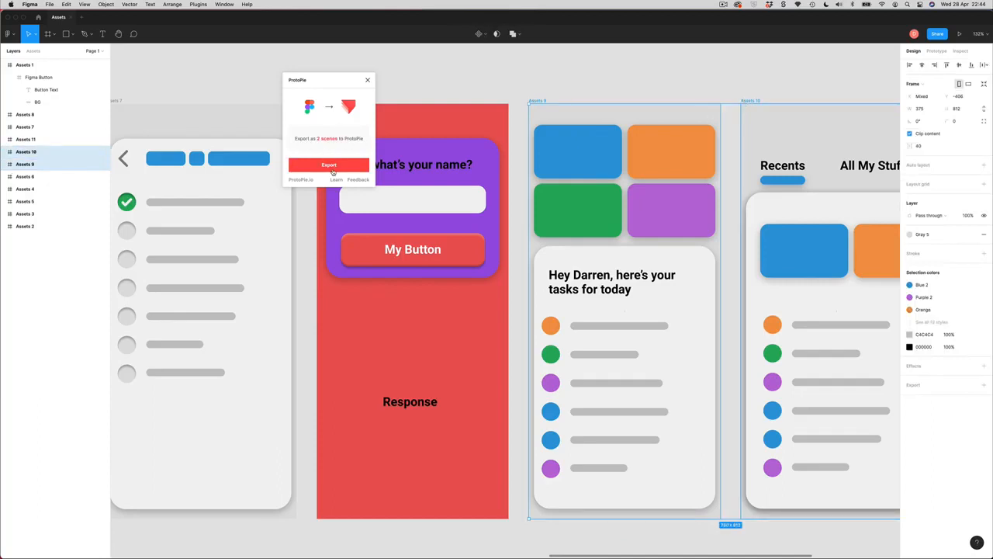
{"action": "left_click", "coordinate": [331, 166]}
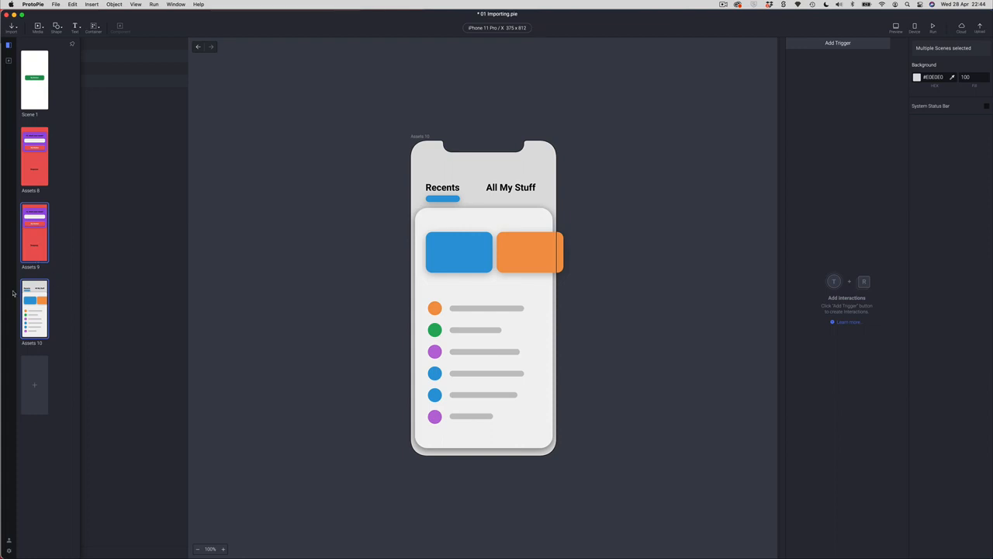
Examine the layers of the imported Assets 10 scene, expanding the Pages group with page 1 and page 2.
{"action": "left_click", "coordinate": [237, 315]}
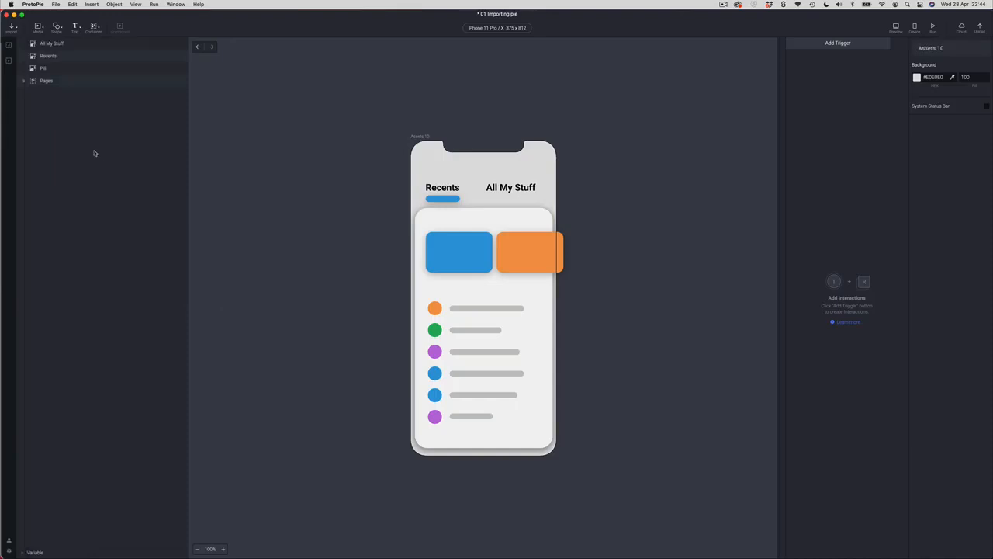
{"action": "left_click", "coordinate": [35, 46]}
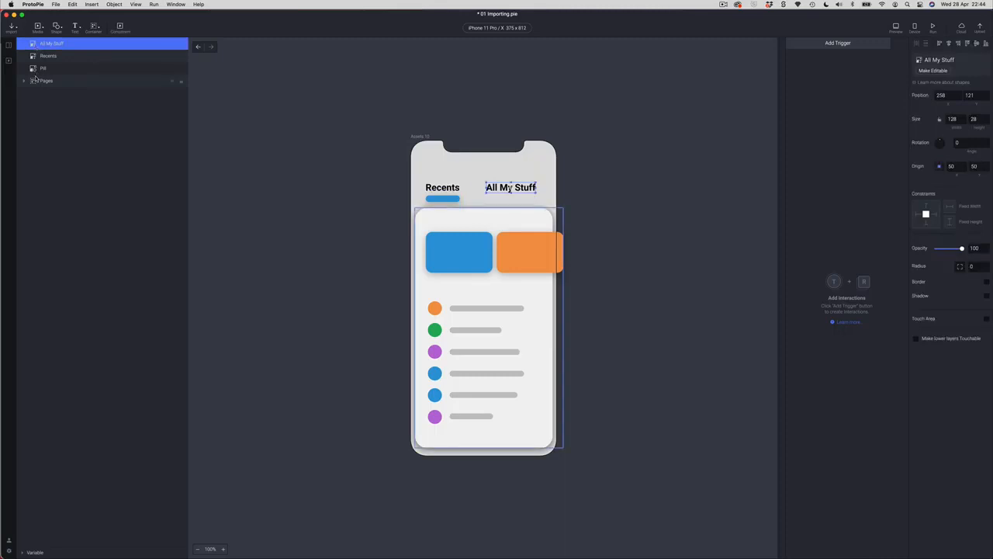
{"action": "left_click", "coordinate": [34, 72]}
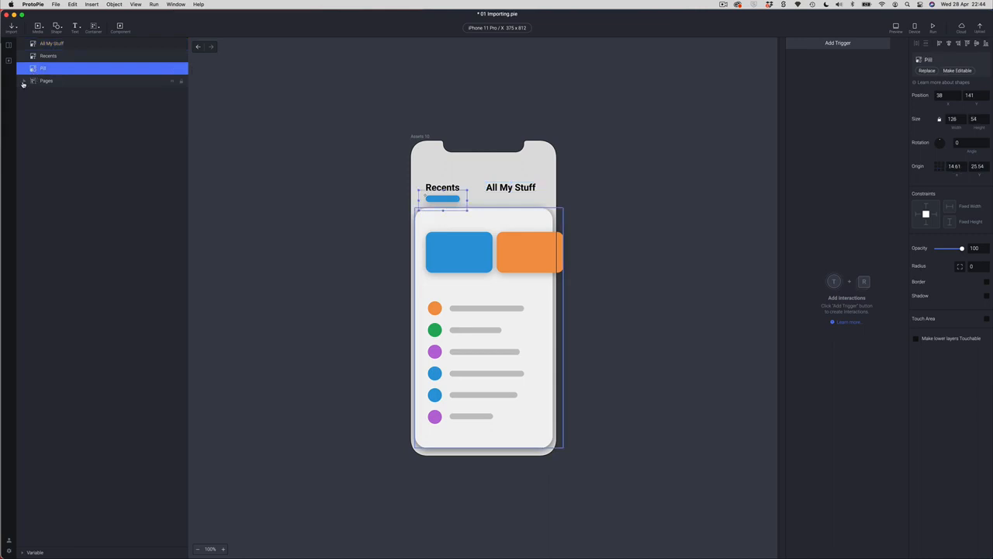
{"action": "left_click", "coordinate": [24, 81]}
{"action": "left_click", "coordinate": [33, 94]}
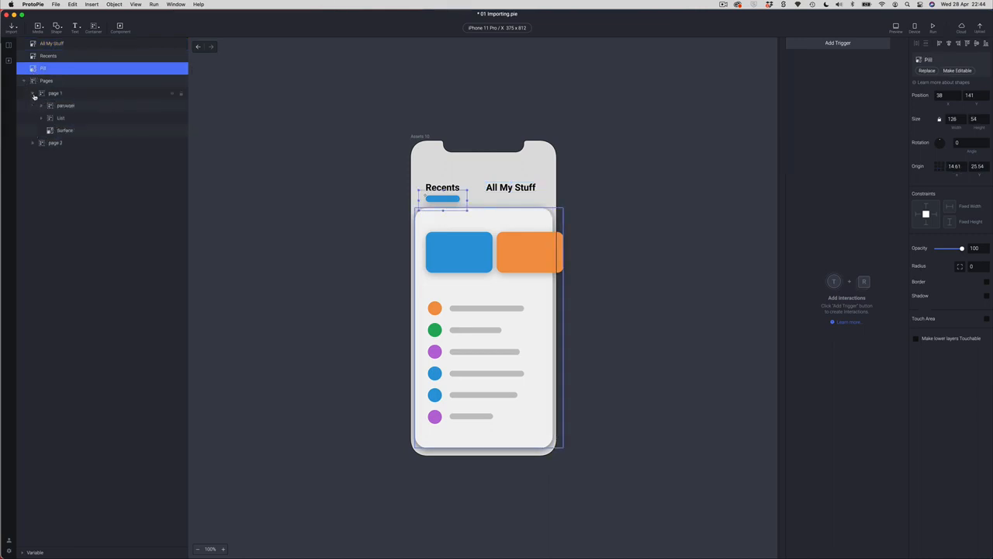
{"action": "left_click", "coordinate": [32, 143]}
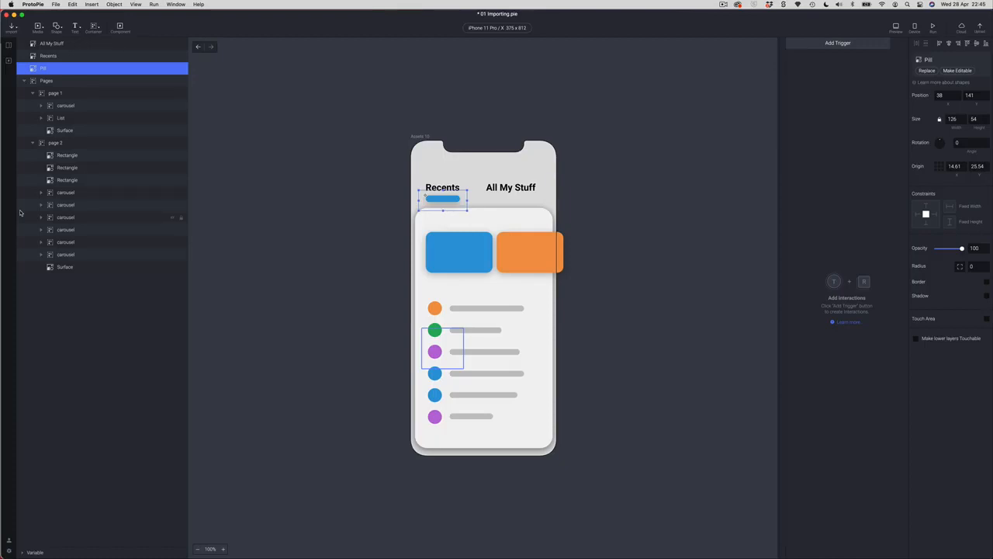
{"action": "left_click", "coordinate": [286, 179]}
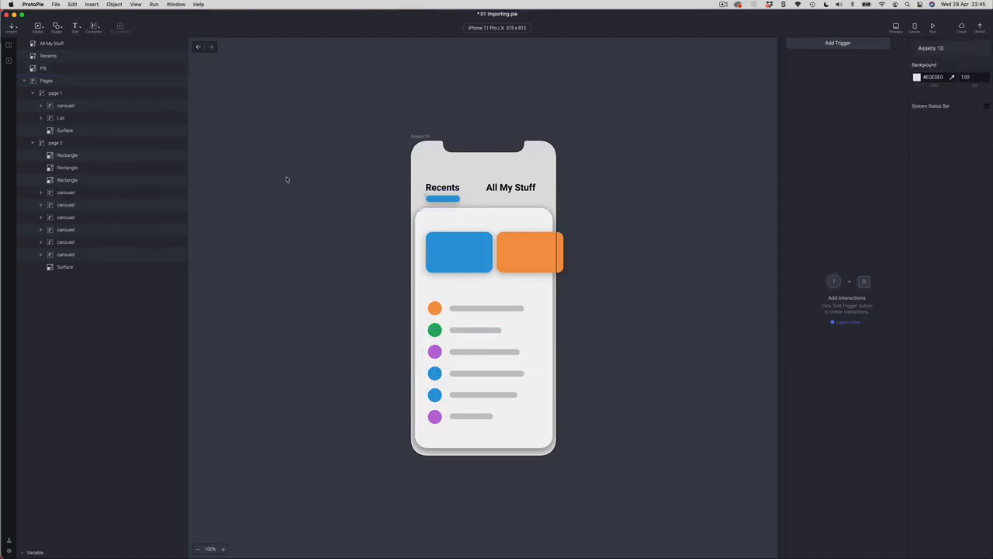
Switch to Figma and copy the green Figma Button in the Assets 1 frame as SVG.
{"action": "key", "text": "super+Tab"}
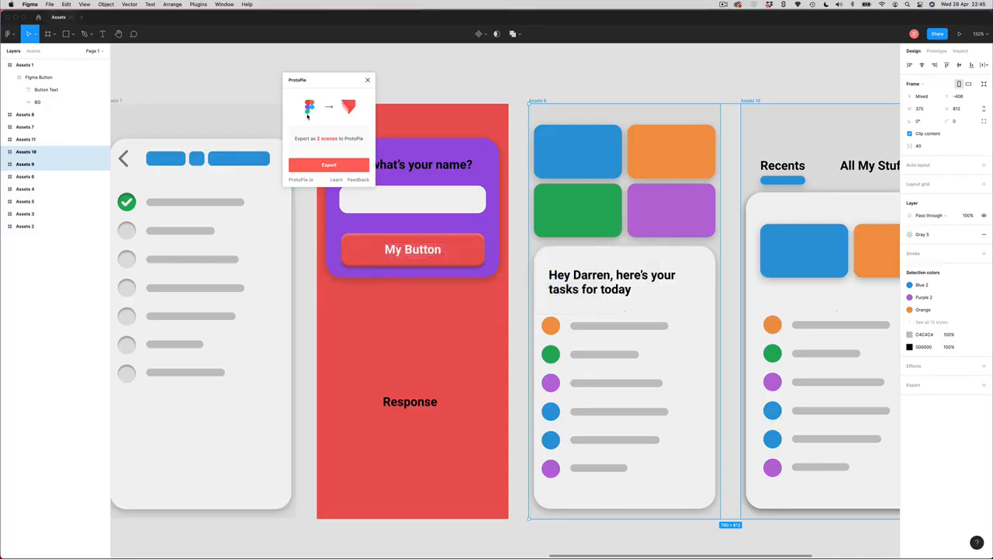
{"action": "left_click_drag", "start_coordinate": [319, 88], "coordinate": [256, 79]}
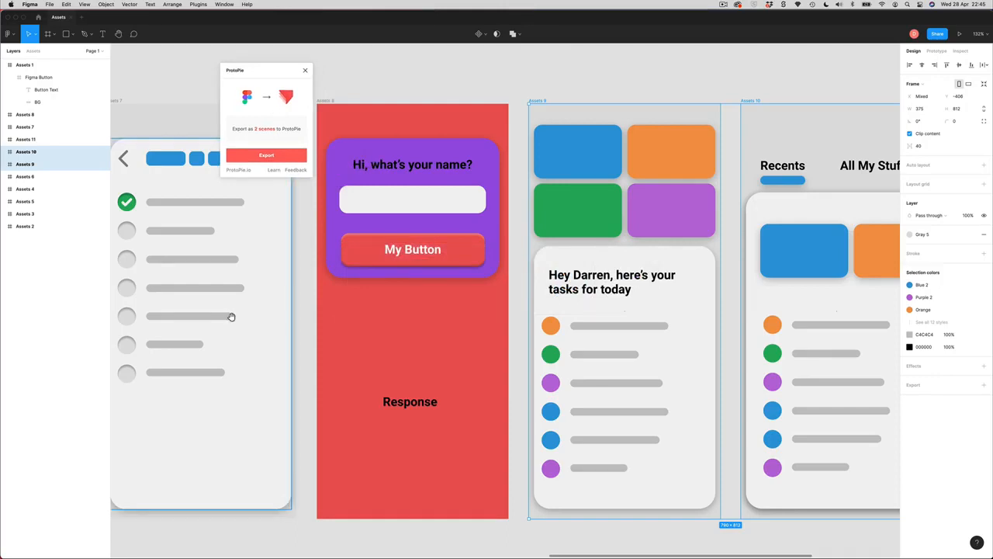
{"action": "scroll", "coordinate": [251, 317], "scroll_direction": "left", "scroll_amount": 10}
{"action": "scroll", "coordinate": [627, 323], "scroll_direction": "left", "scroll_amount": 15}
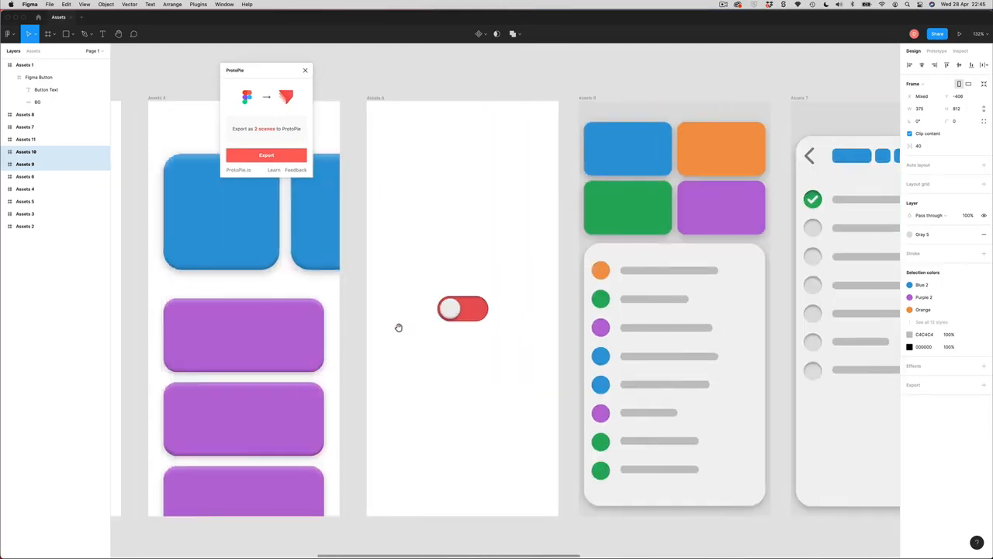
{"action": "scroll", "coordinate": [251, 329], "scroll_direction": "left", "scroll_amount": 6}
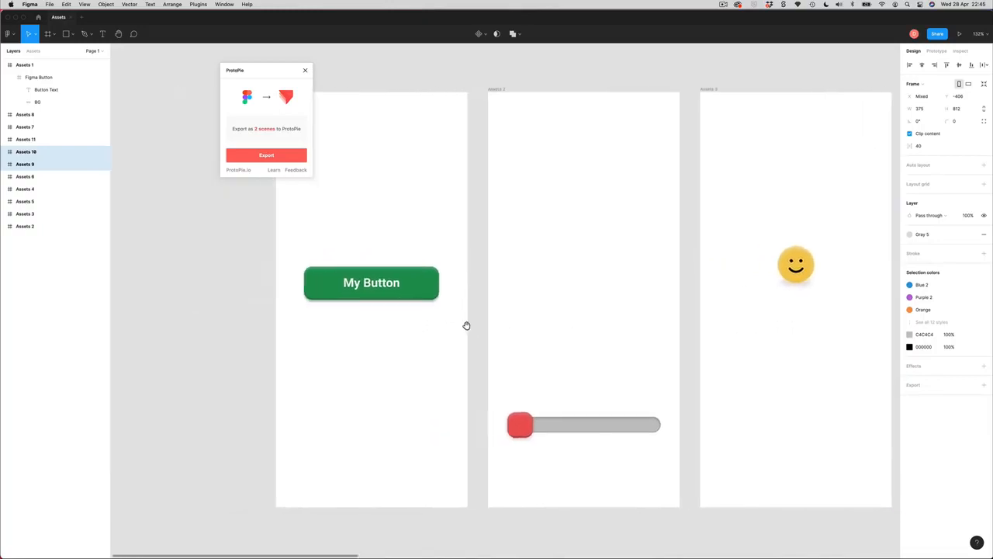
{"action": "scroll", "coordinate": [339, 344], "scroll_direction": "right", "scroll_amount": 2}
{"action": "left_click", "coordinate": [294, 270]}
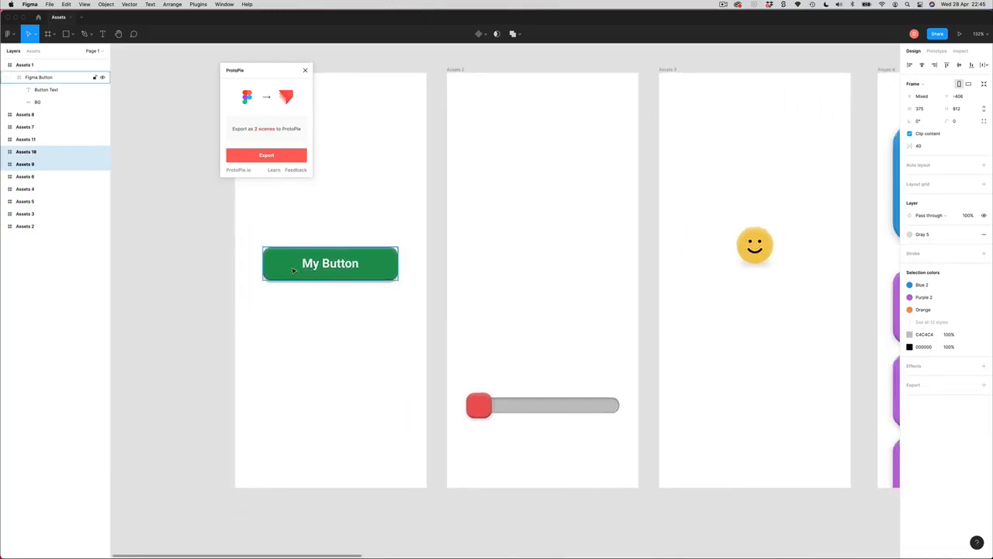
{"action": "left_click", "coordinate": [293, 270]}
{"action": "right_click", "coordinate": [292, 269]}
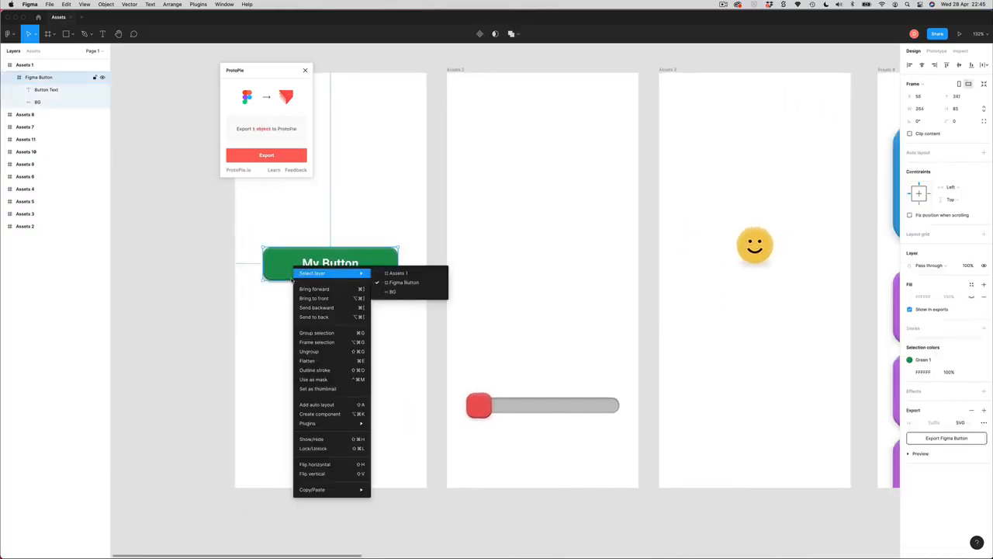
{"action": "mouse_move", "coordinate": [310, 491]}
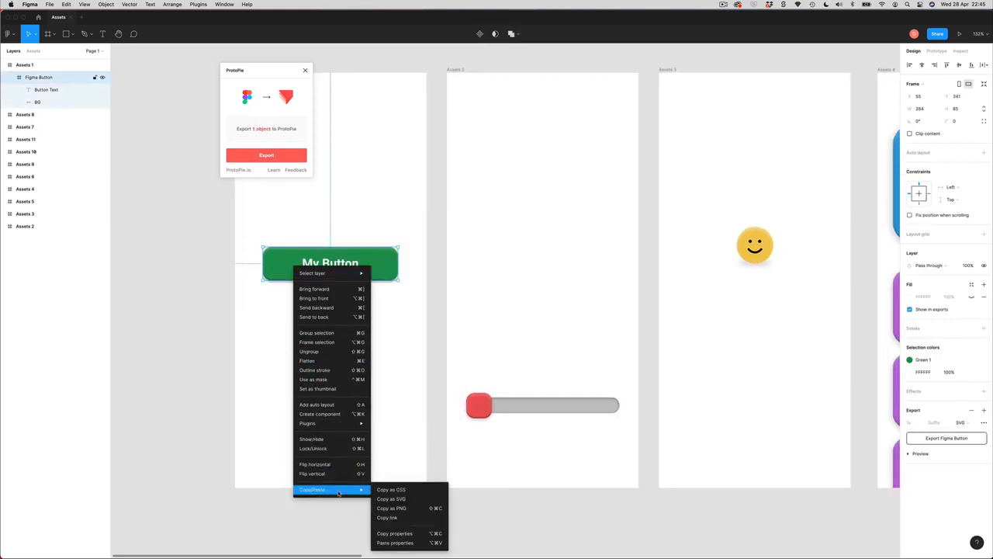
{"action": "left_click", "coordinate": [390, 501]}
Switch to ProtoPie, paste the copied SVG button into Scene 1 and place it below the existing button at about X 60, Y 564.
{"action": "key", "text": "super+Tab"}
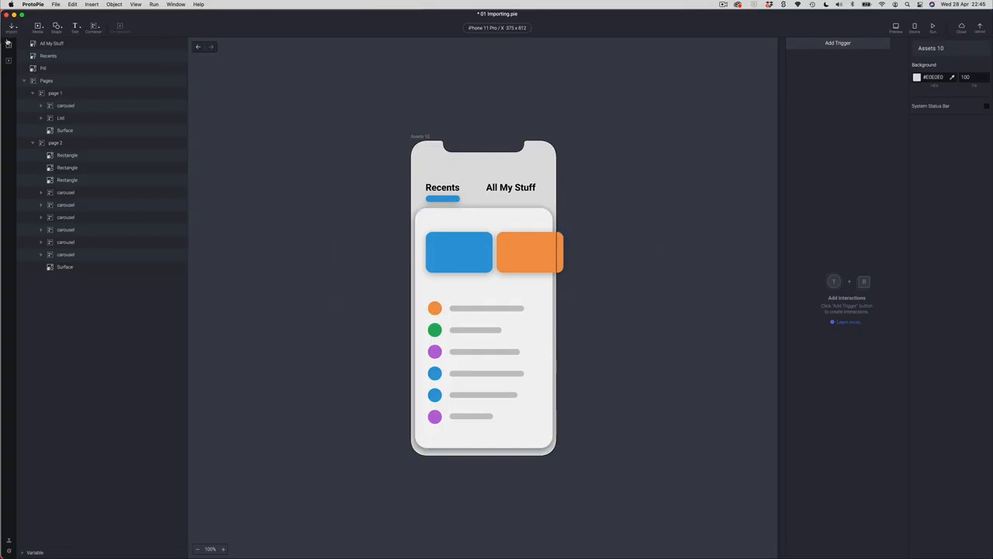
{"action": "left_click", "coordinate": [8, 43]}
{"action": "left_click", "coordinate": [35, 87]}
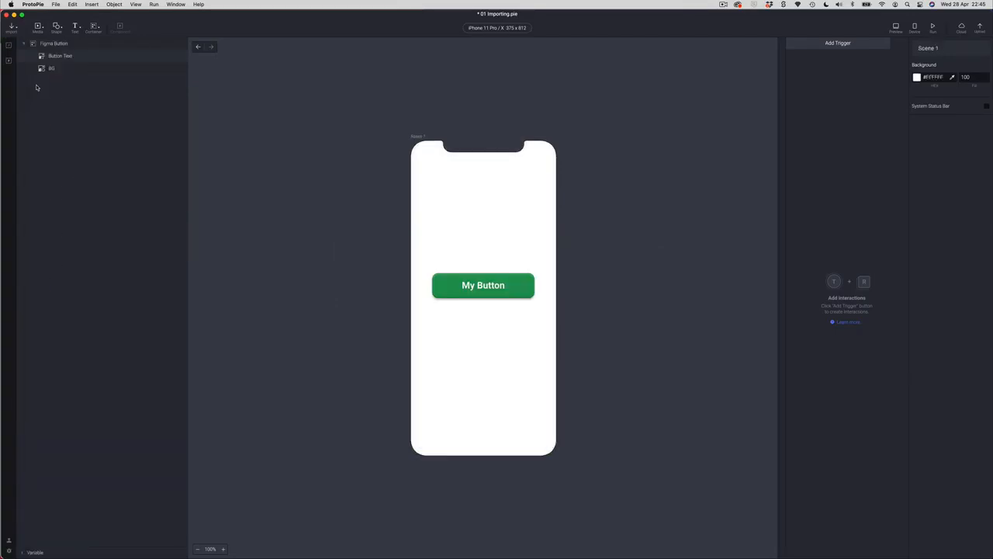
{"action": "right_click", "coordinate": [445, 353]}
{"action": "left_click", "coordinate": [408, 462]}
{"action": "key", "text": "super+v"}
{"action": "left_click_drag", "start_coordinate": [468, 310], "coordinate": [473, 397]}
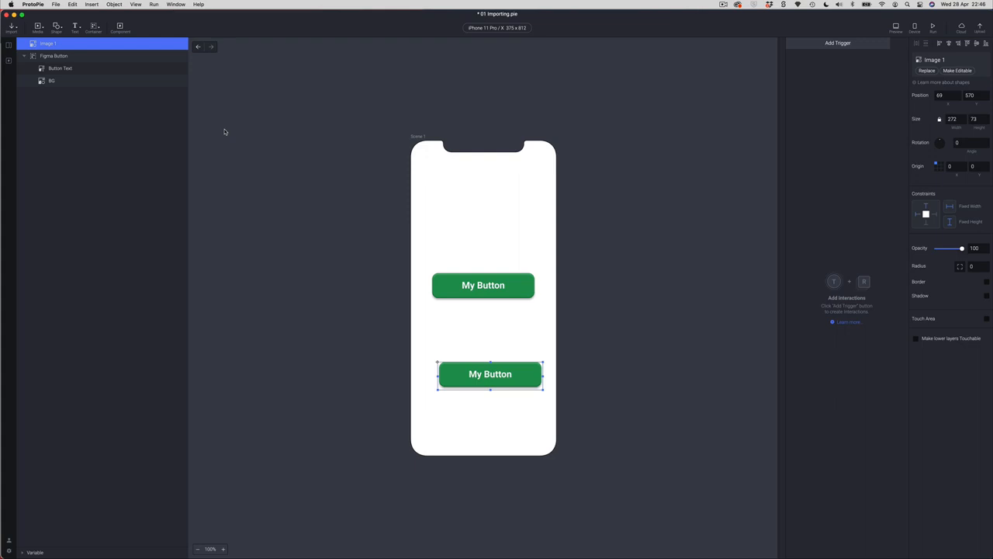
{"action": "left_click", "coordinate": [226, 153]}
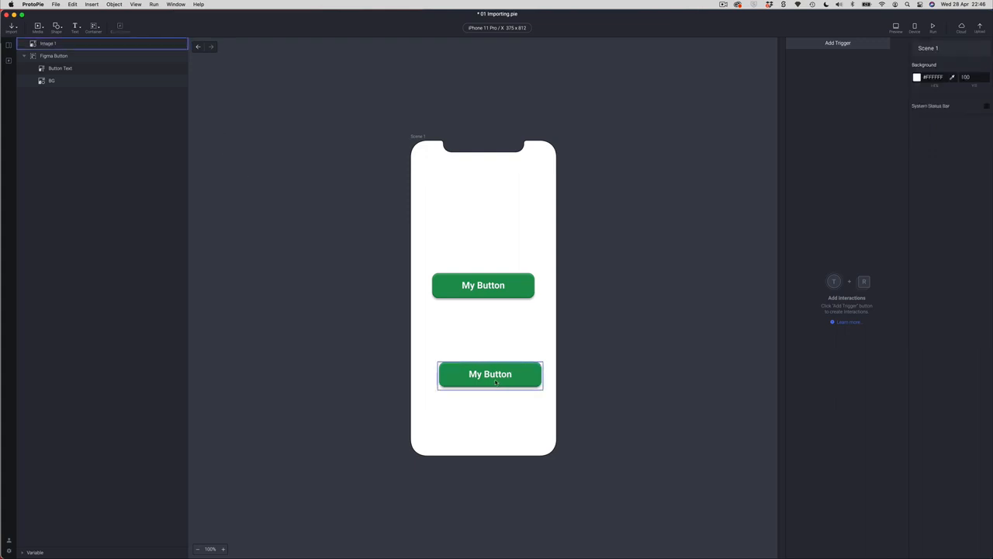
{"action": "left_click_drag", "start_coordinate": [495, 381], "coordinate": [492, 379]}
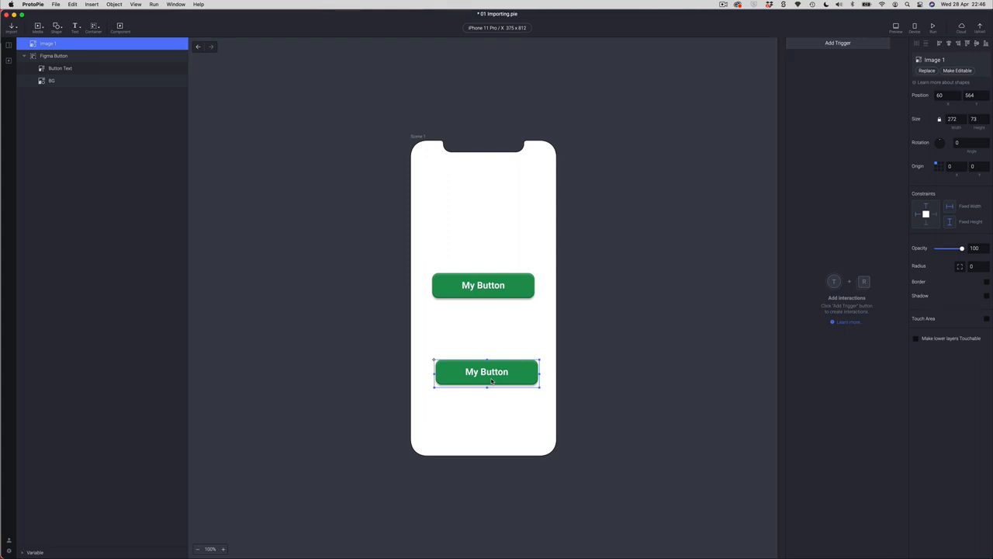
Import Figma Button1.svg as an image from the ProtoPie Bootcamp Assets folder and place it above the existing buttons at about X 51, Y 191.
{"action": "left_click", "coordinate": [38, 28]}
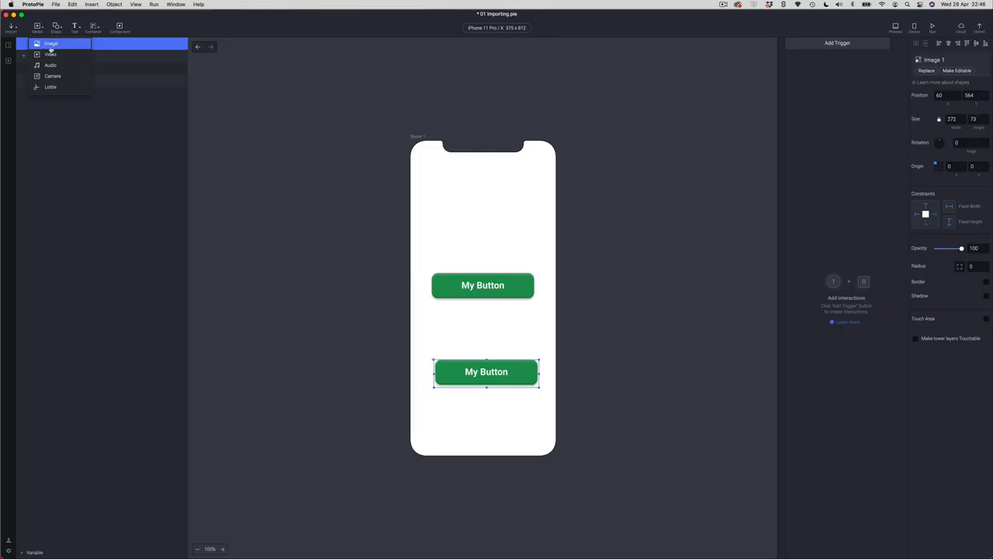
{"action": "left_click", "coordinate": [52, 45]}
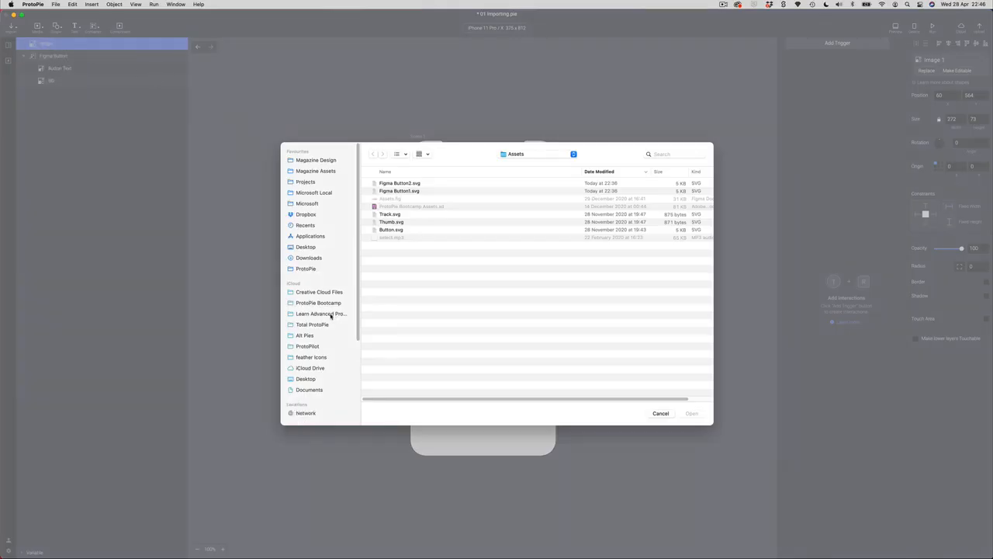
{"action": "left_click", "coordinate": [309, 305]}
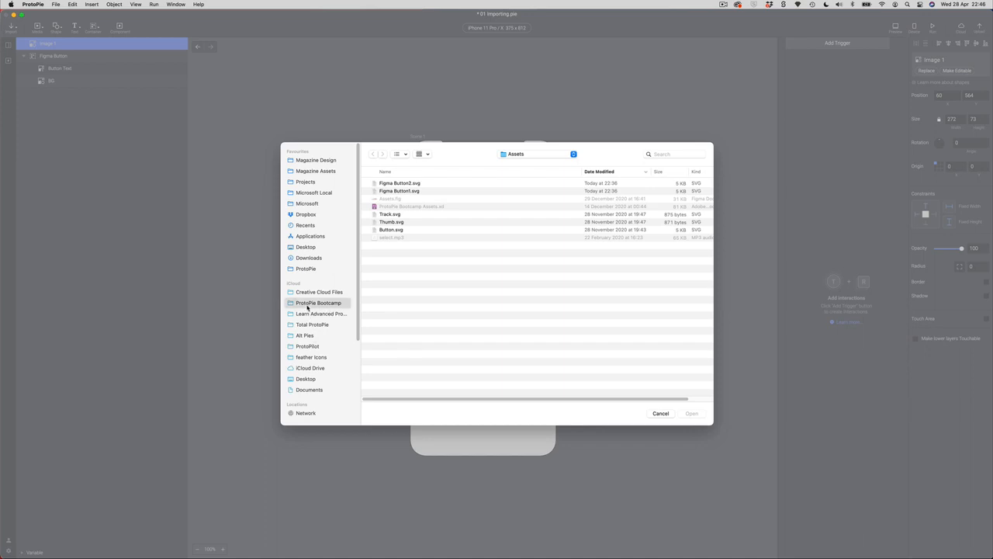
{"action": "double_click", "coordinate": [382, 184]}
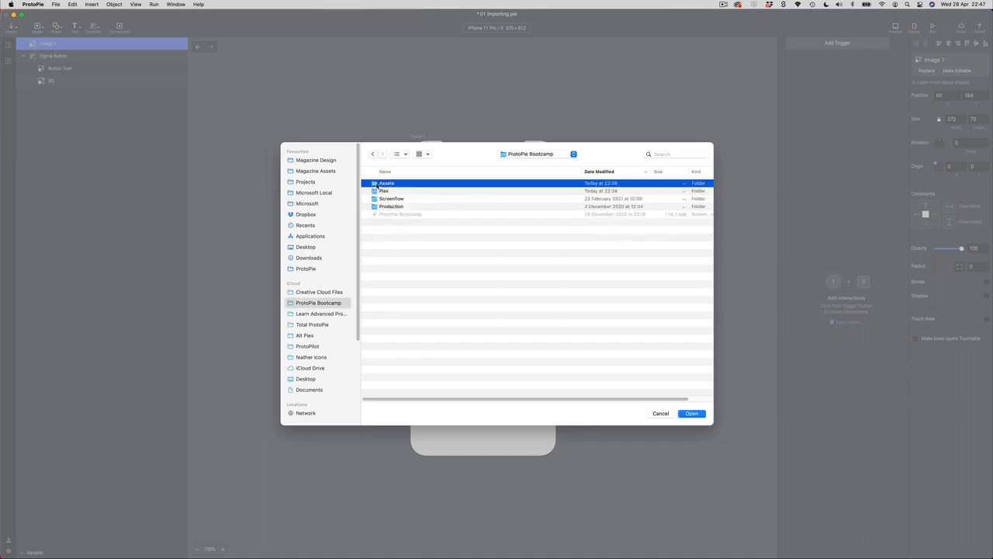
{"action": "left_click", "coordinate": [401, 192]}
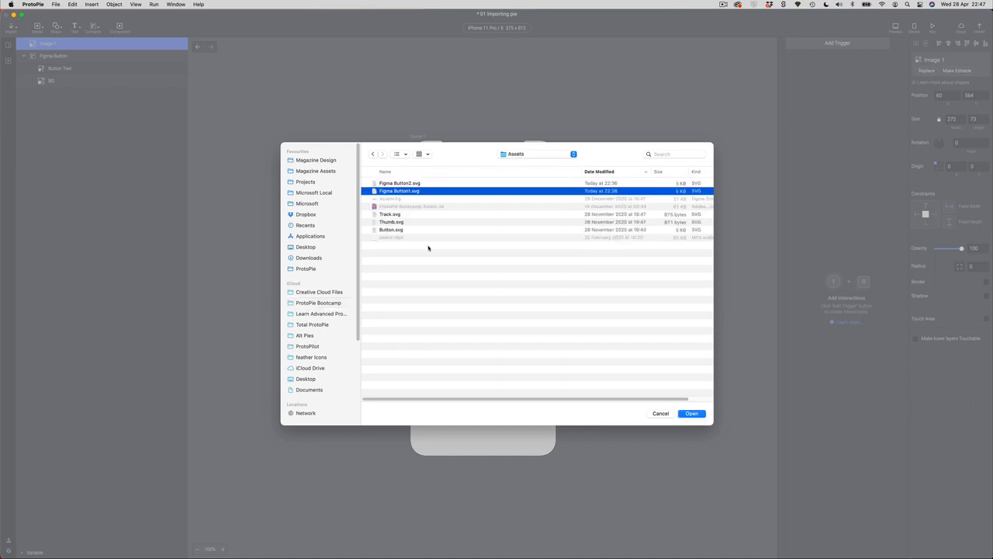
{"action": "left_click", "coordinate": [690, 415]}
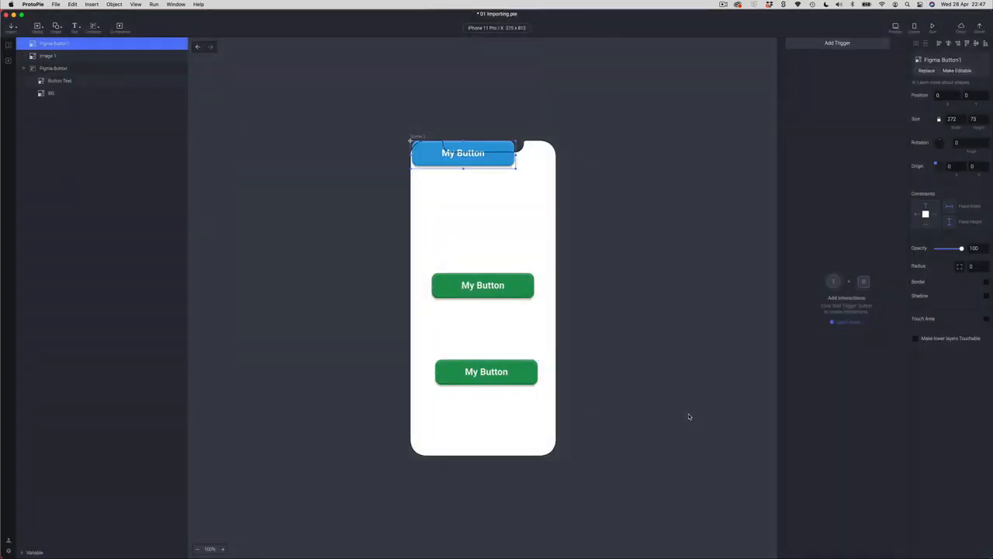
{"action": "left_click_drag", "start_coordinate": [444, 167], "coordinate": [451, 244]}
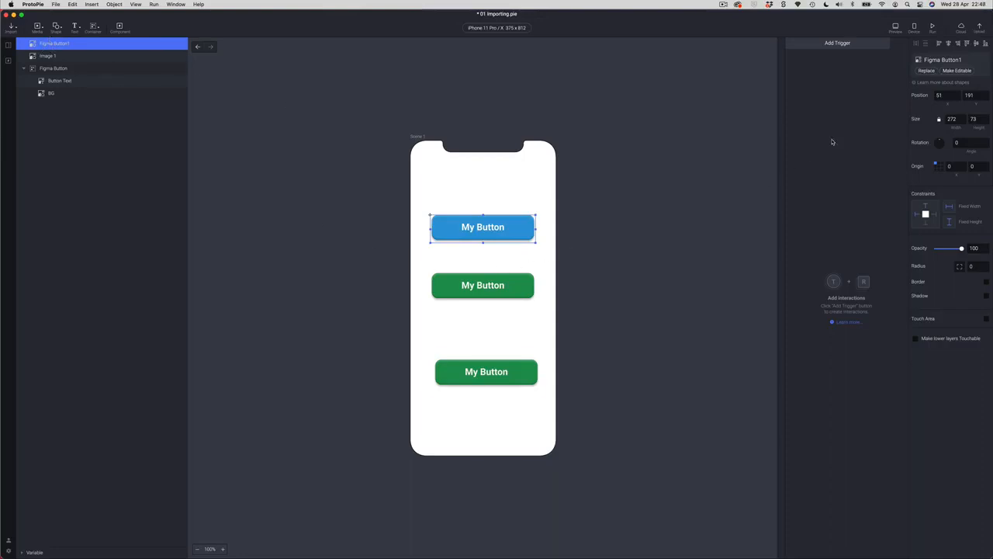
Replace the image of the blue Figma Button1 layer with Figma Button2.svg from the Assets folder.
{"action": "left_click", "coordinate": [927, 70]}
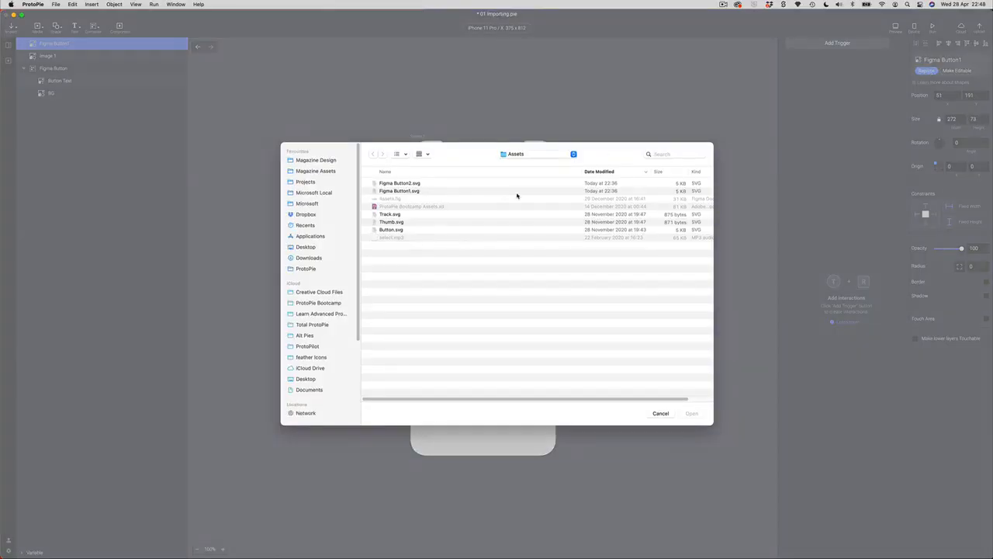
{"action": "left_click", "coordinate": [392, 184]}
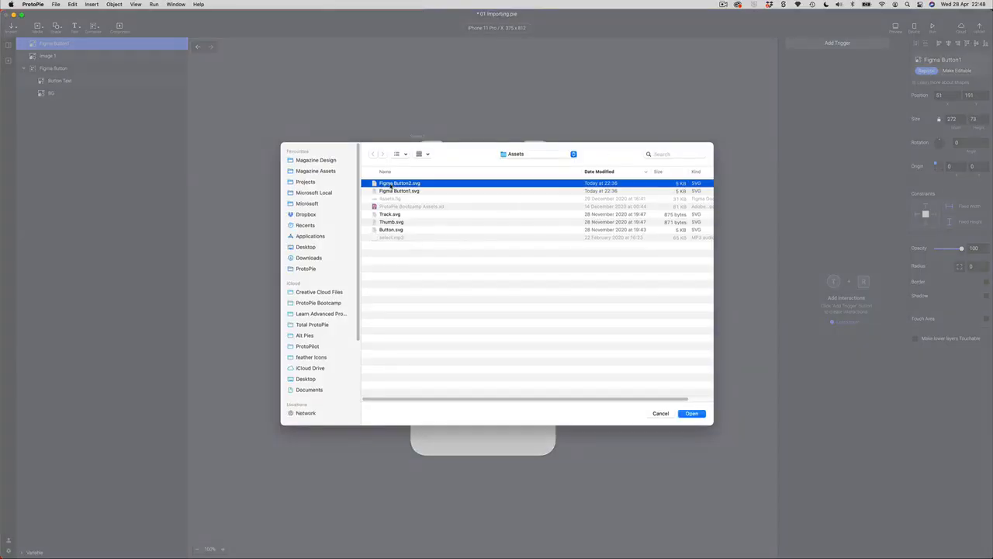
{"action": "left_click", "coordinate": [689, 413]}
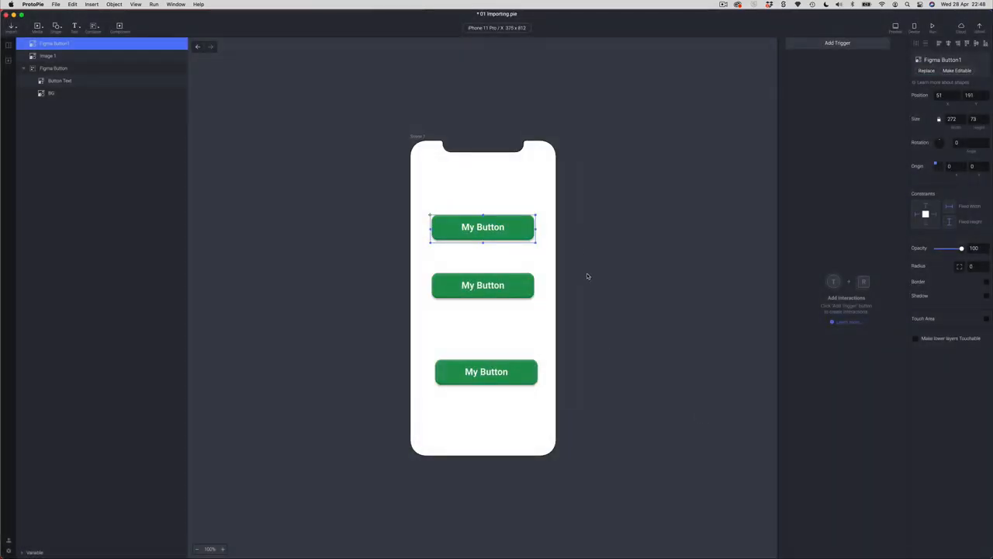